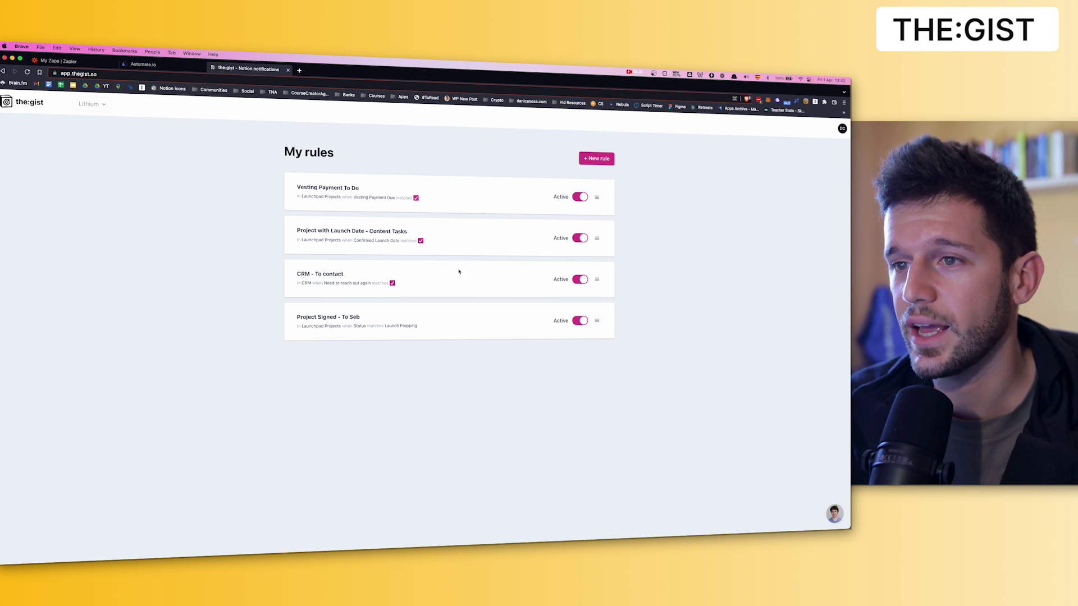
- Open the Edit Rule page for Project Signed - To Seb from its row menu
click(597, 321)
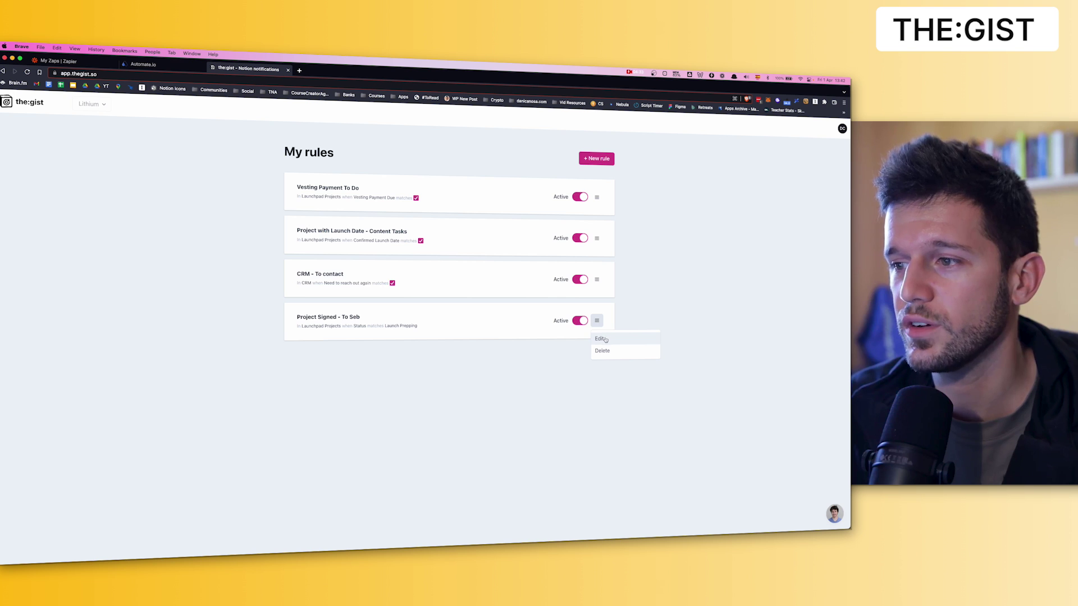
click(601, 338)
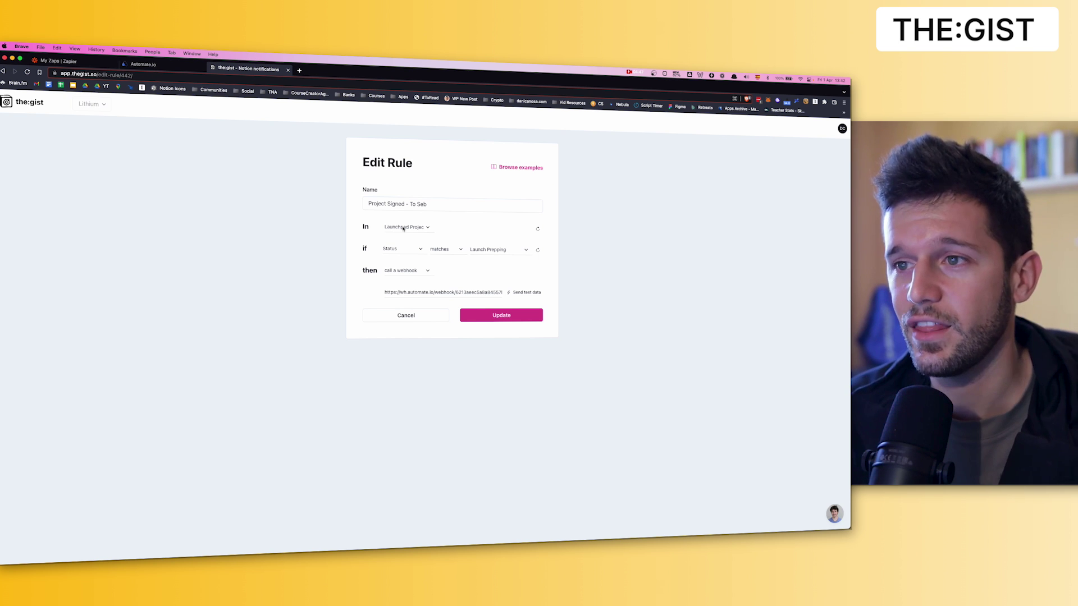
mouse_move(354, 540)
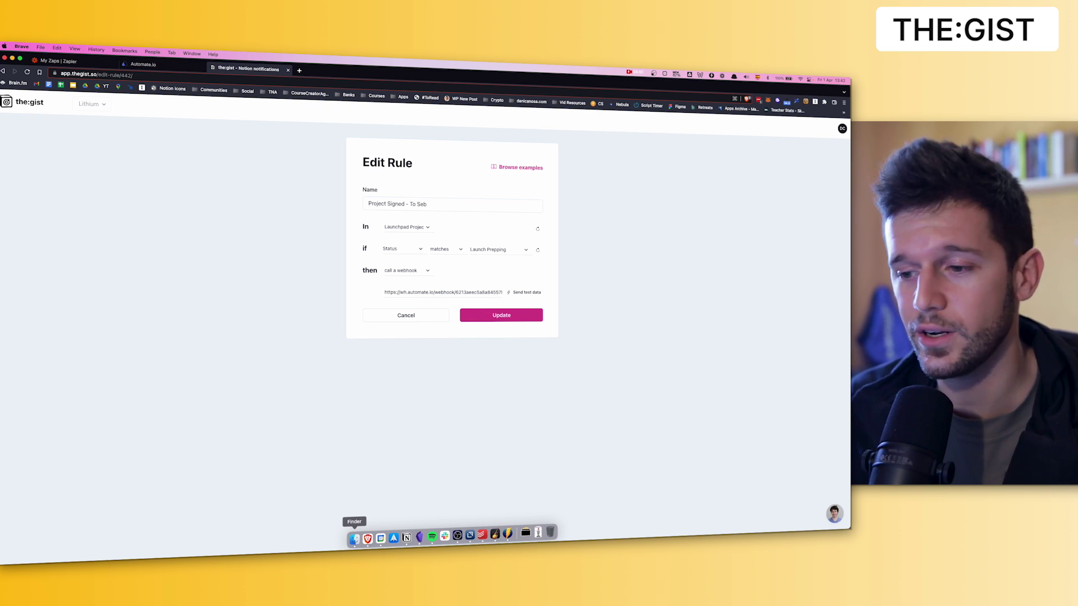
- Open Notion's Projects database as a full page and invite the:gist integration to it
click(406, 537)
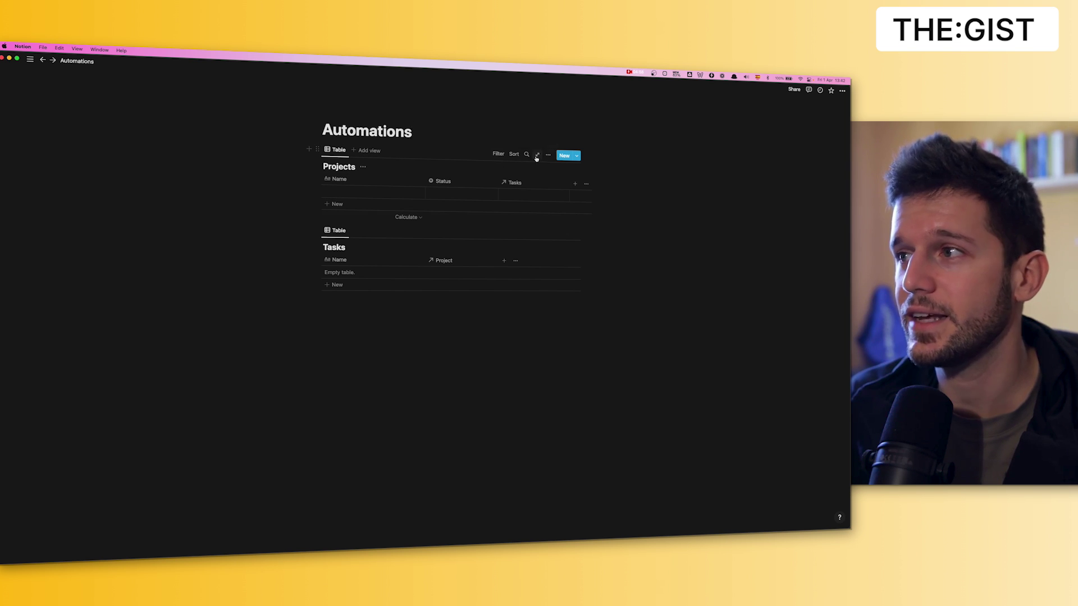
click(537, 155)
click(806, 91)
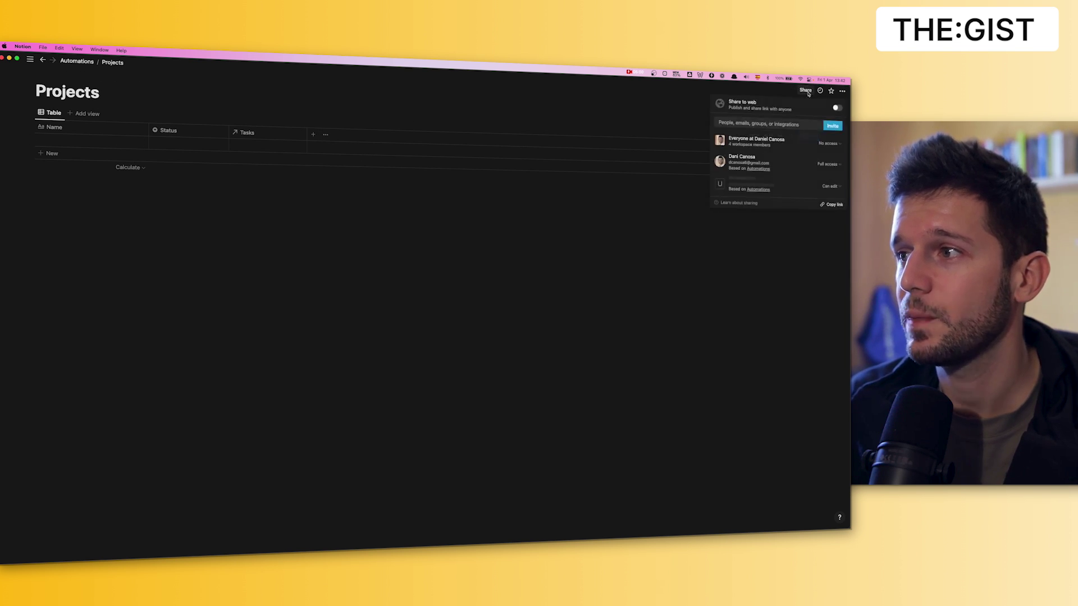
mouse_move(771, 188)
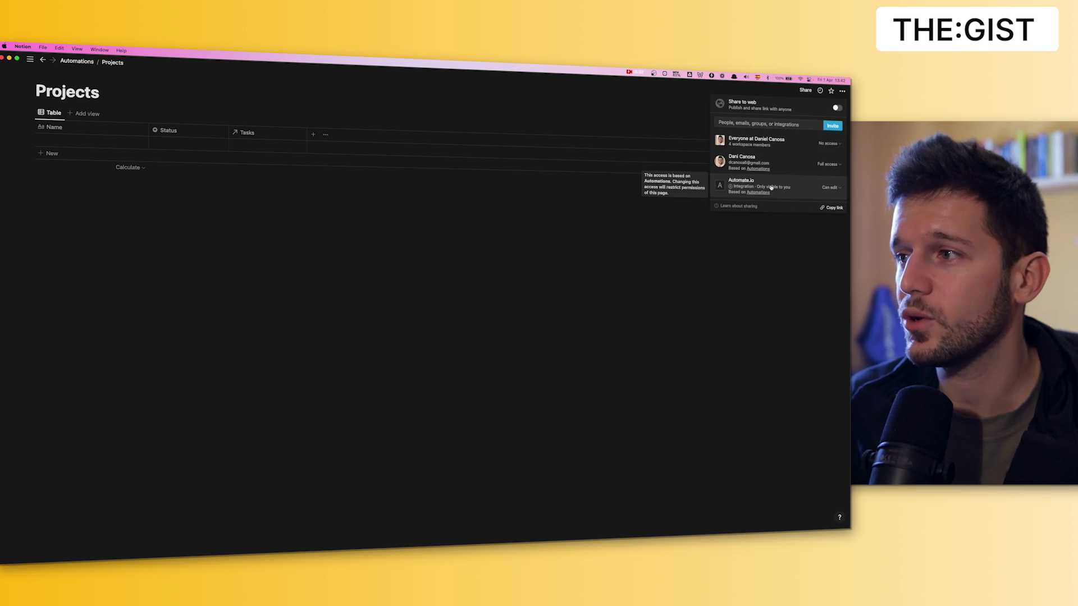
click(742, 125)
text(the)
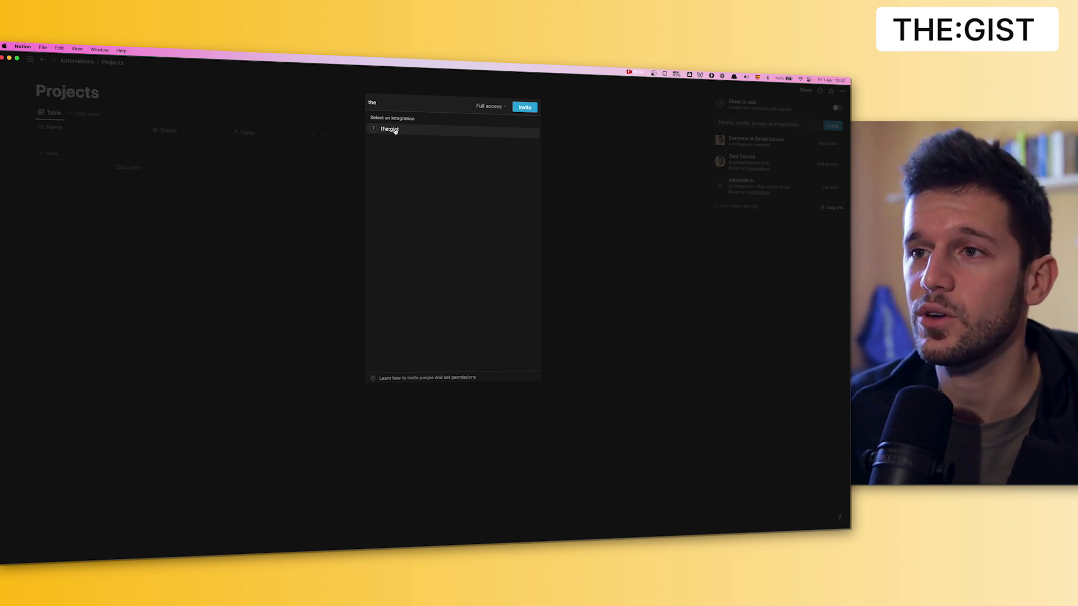
click(394, 129)
click(523, 109)
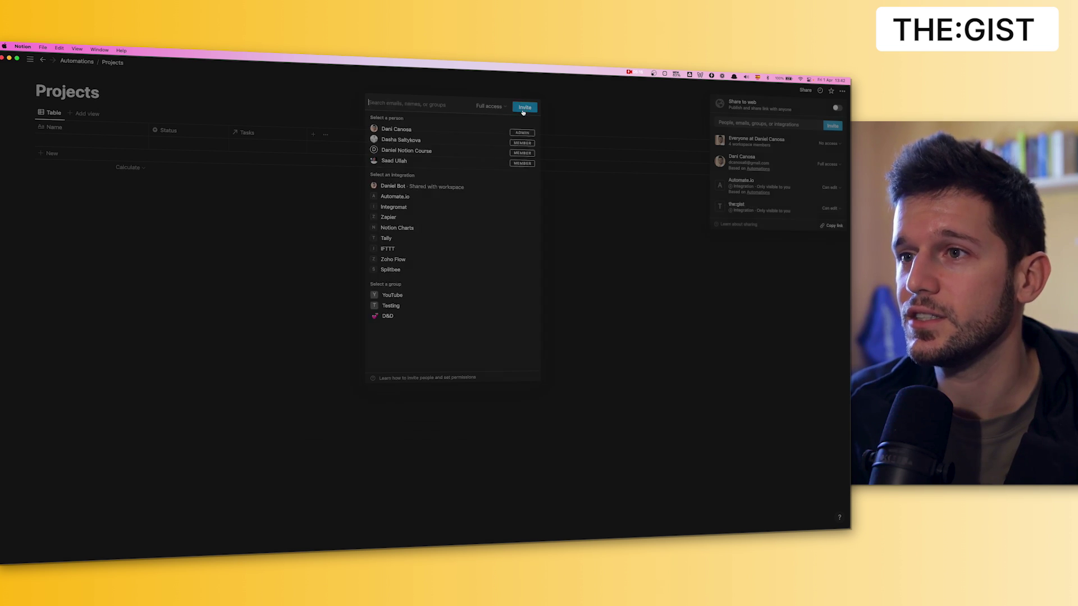
key(super+Tab)
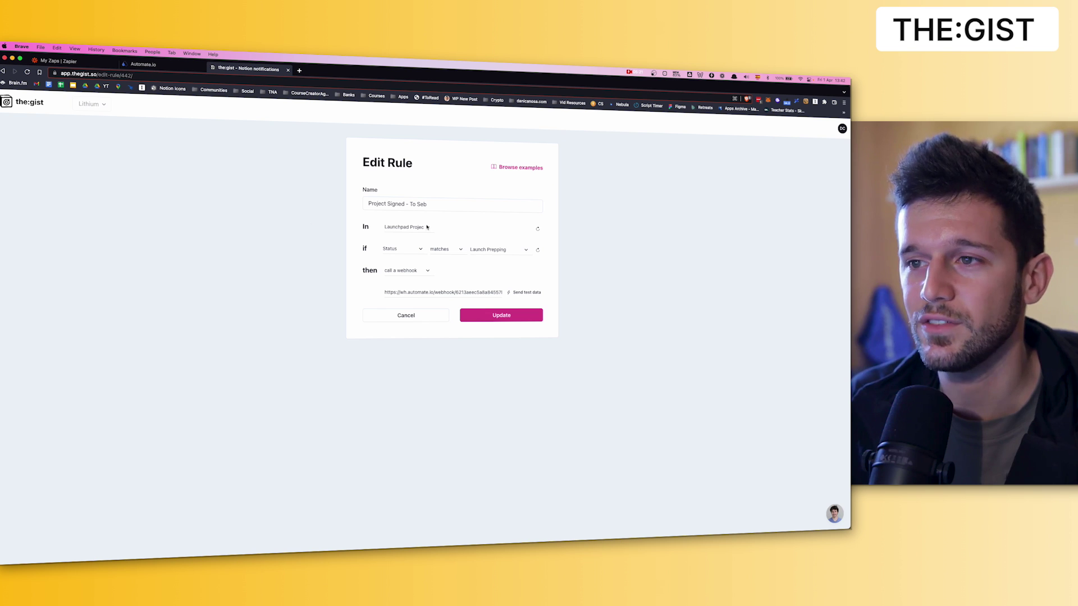
- Reload the rule's database fields, keeping Status as the condition and 'call a webhook' as the action
click(537, 229)
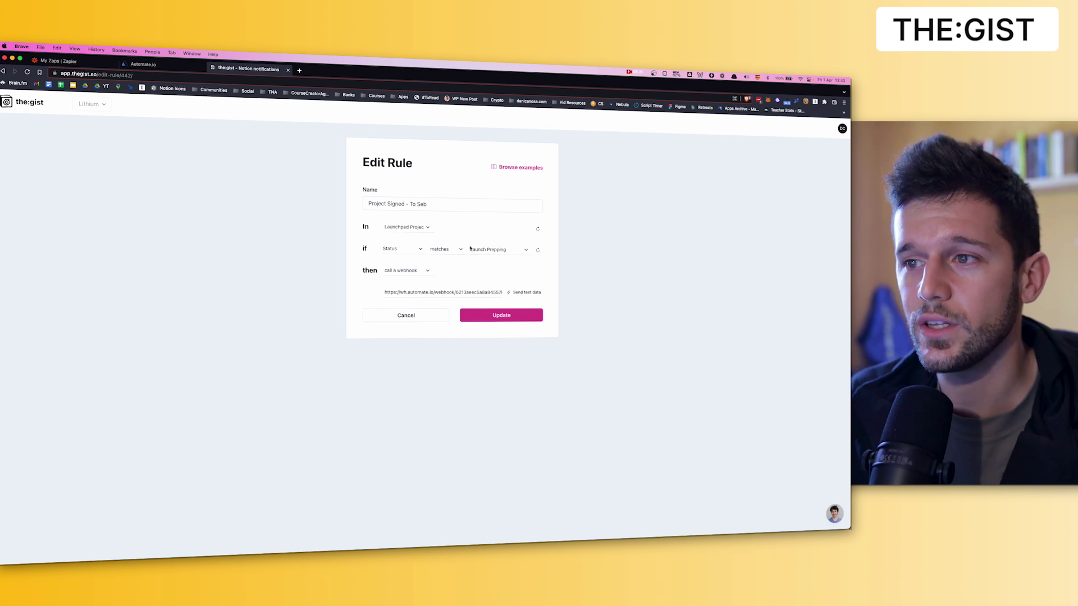
click(402, 248)
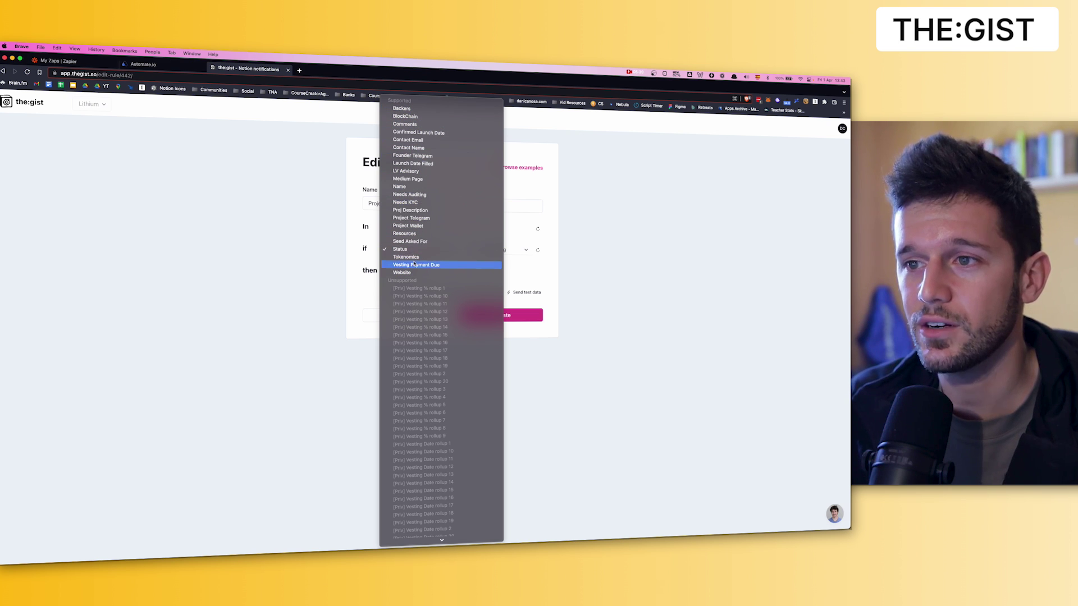
click(276, 277)
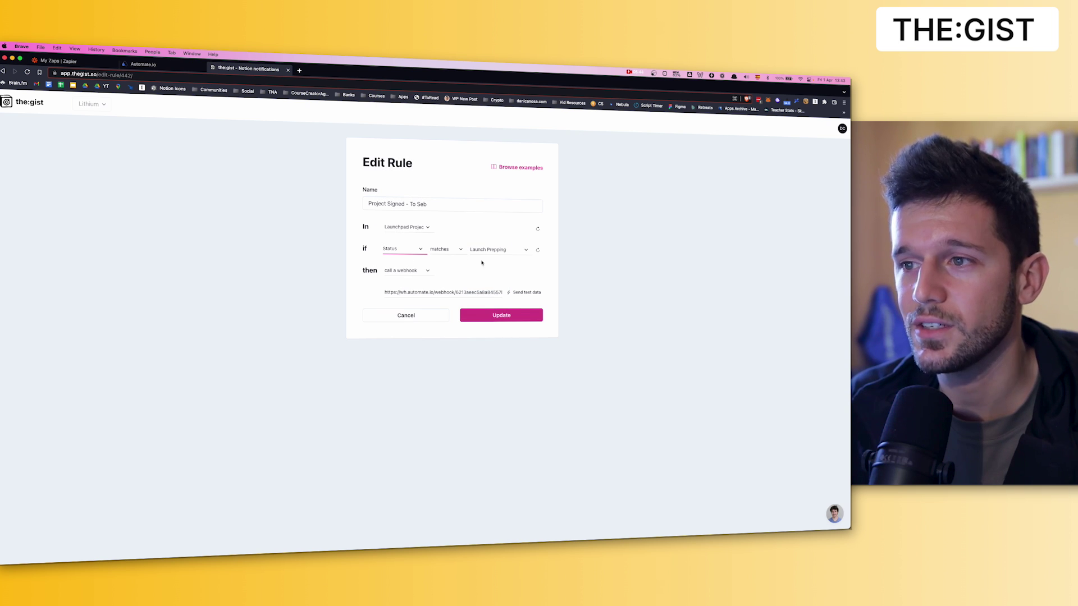
click(405, 270)
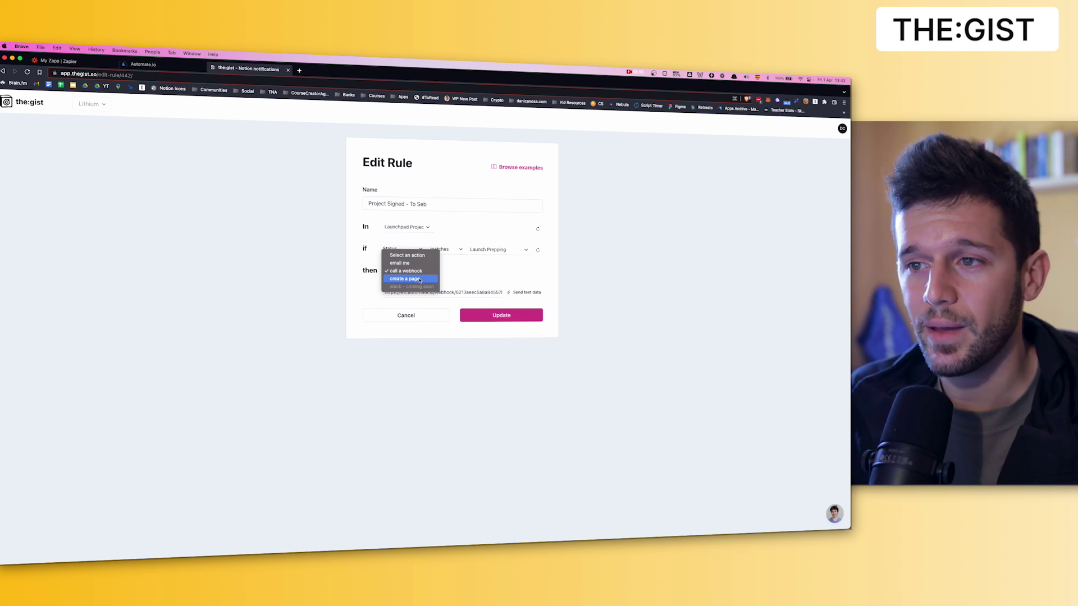
click(325, 277)
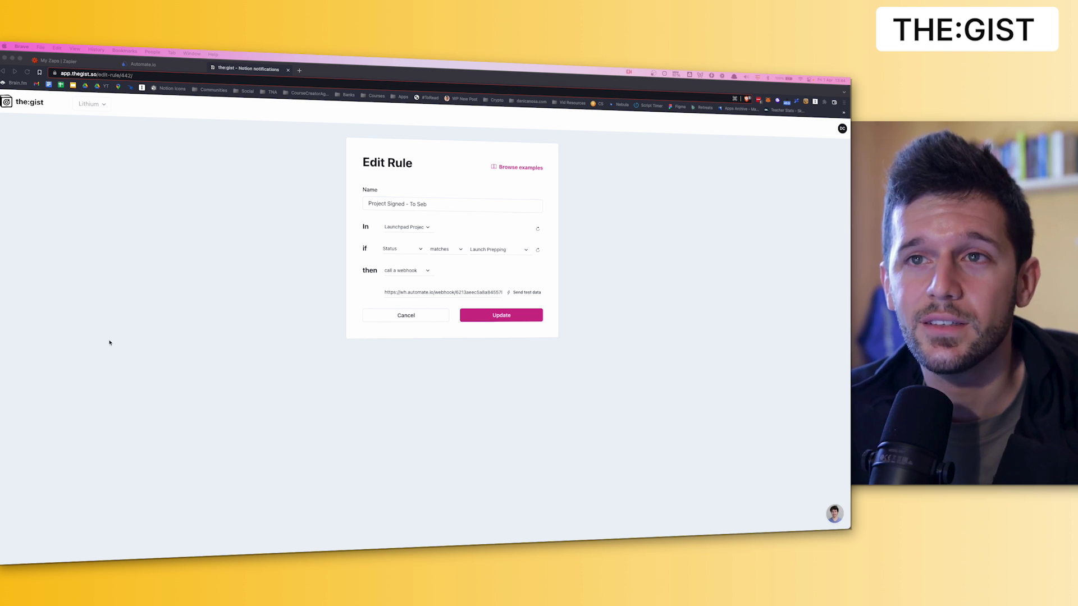
- Cycle through the browser tabs from Automate.io back to the Project Signed - To Seb edit page
click(160, 66)
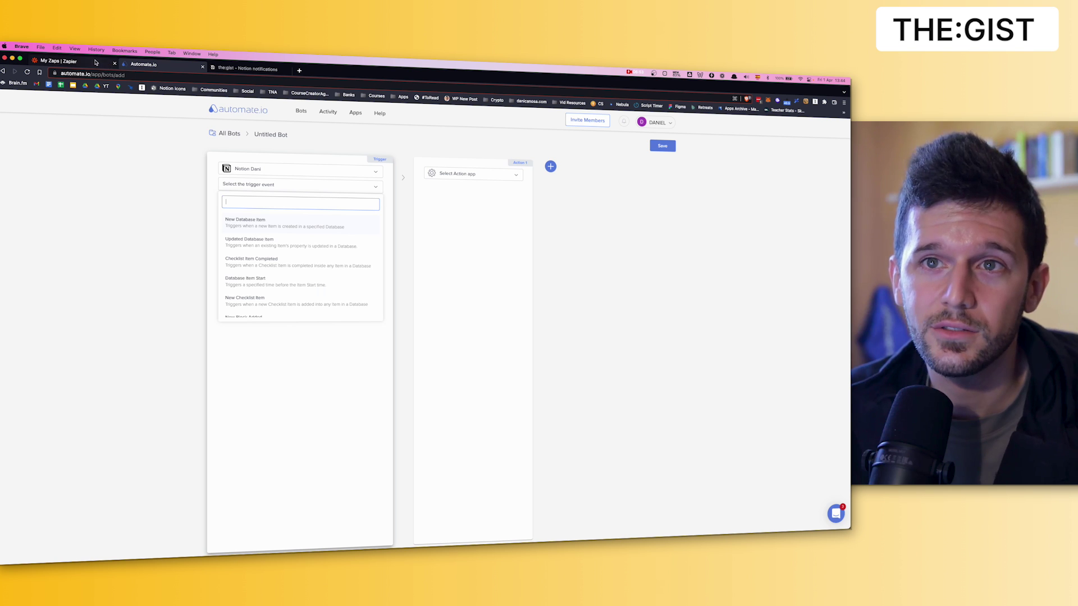
click(76, 61)
click(247, 69)
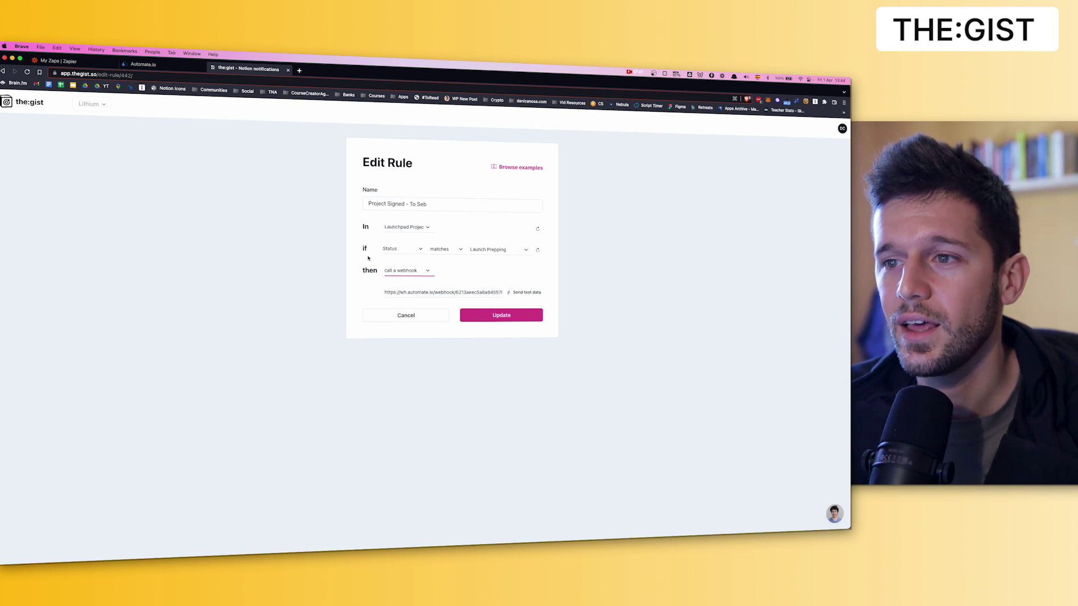
- Save the Project Signed - To Seb rule with Update and move to Automate.io
click(487, 315)
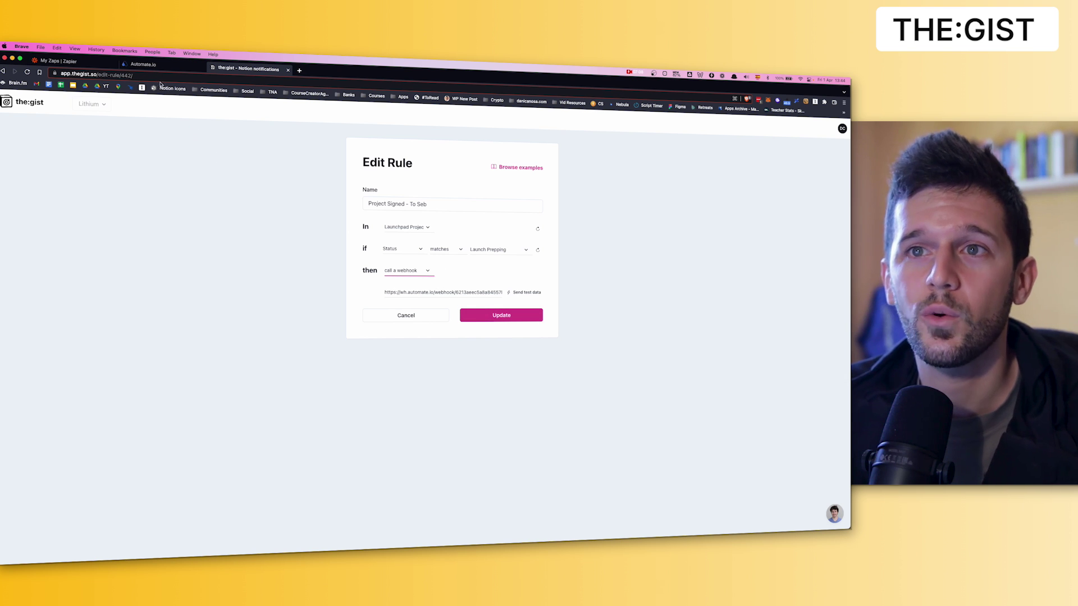
click(150, 65)
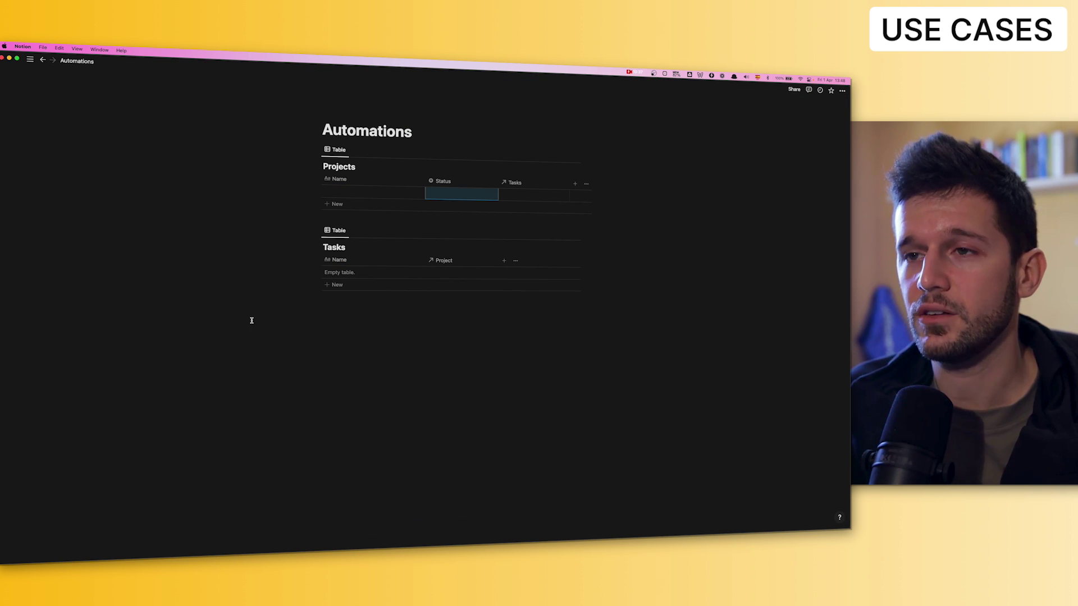
- Add a Projects row named 'Consulting Client 1' with status Idea
click(714, 327)
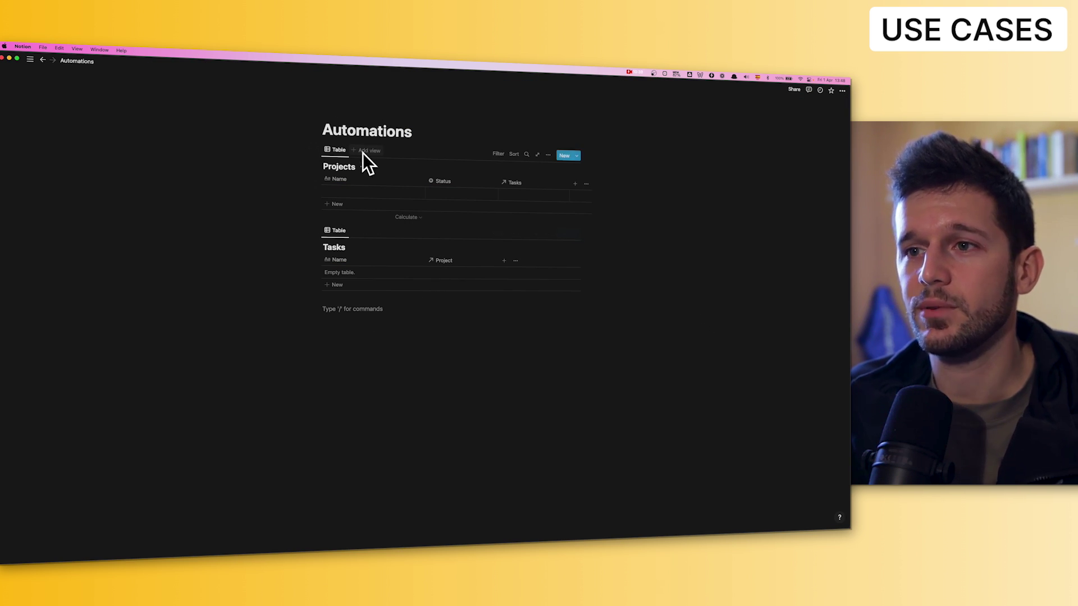
click(355, 190)
text(Consulting Client 1)
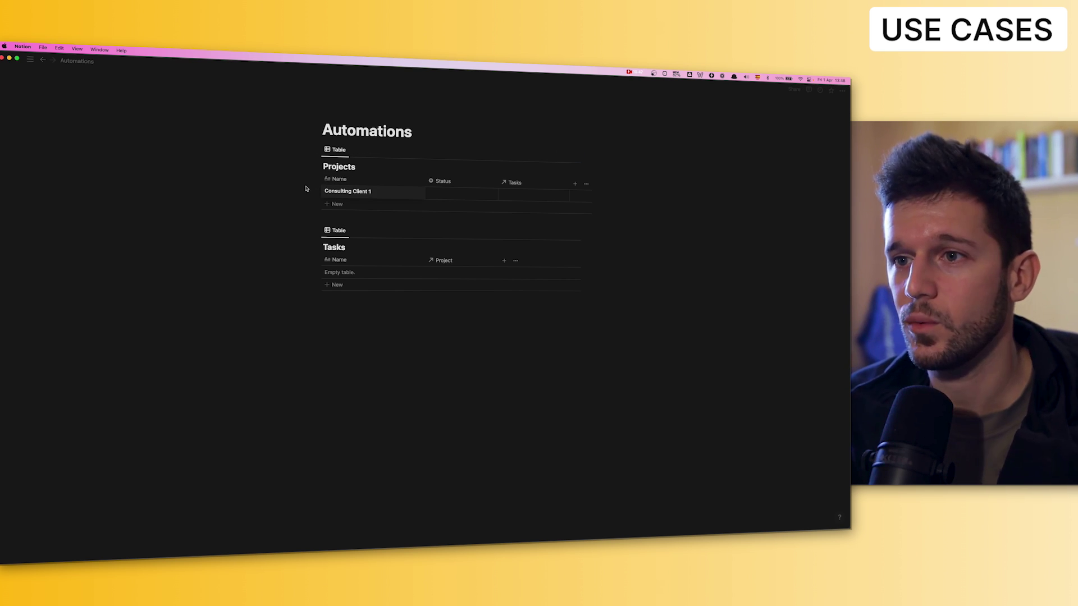
key(Escape)
click(441, 192)
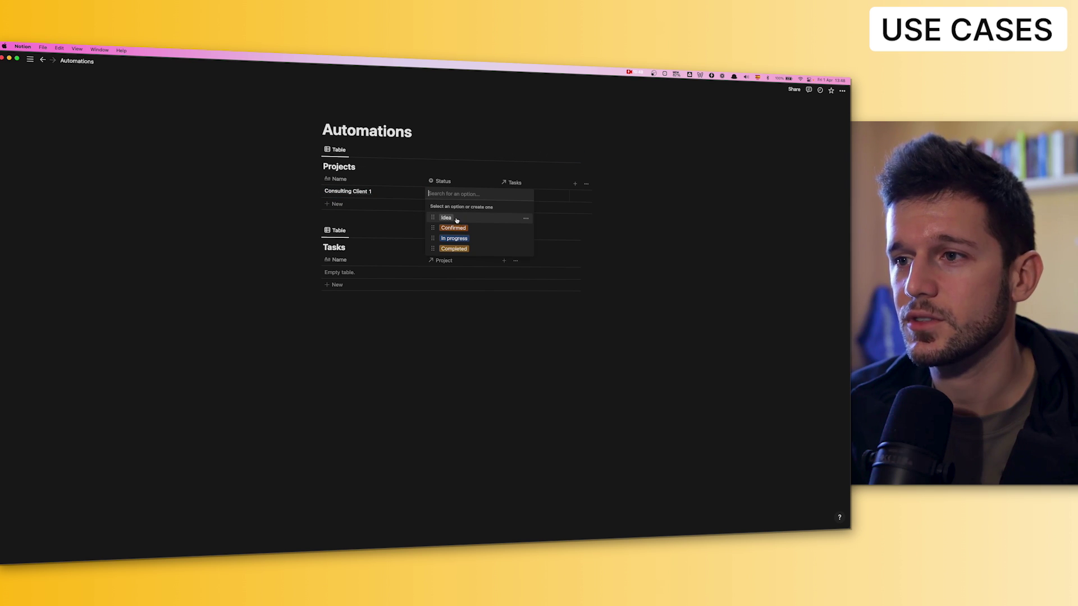
click(441, 219)
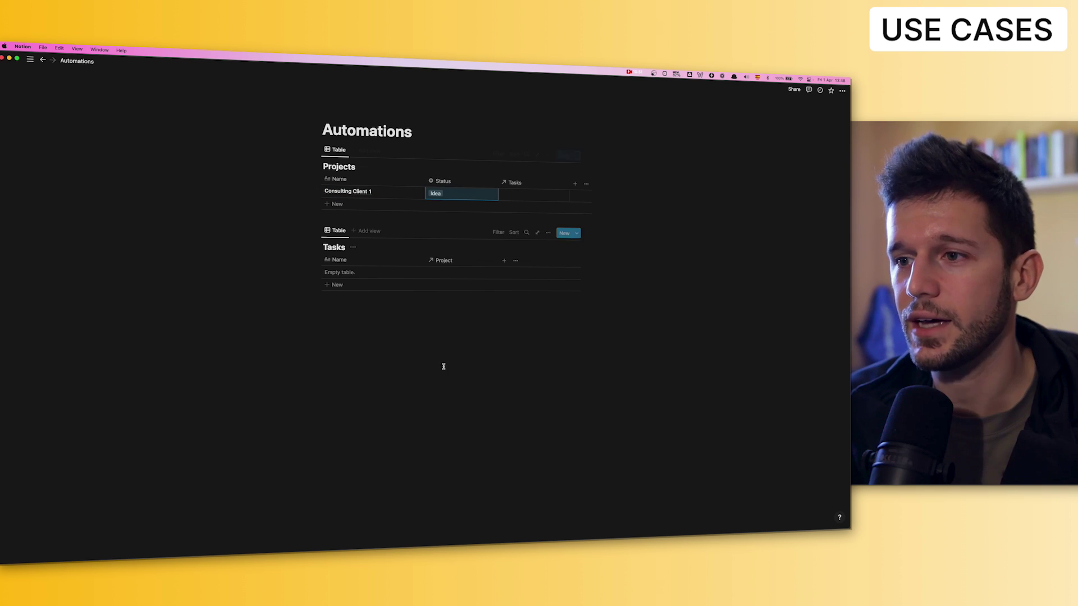
click(668, 303)
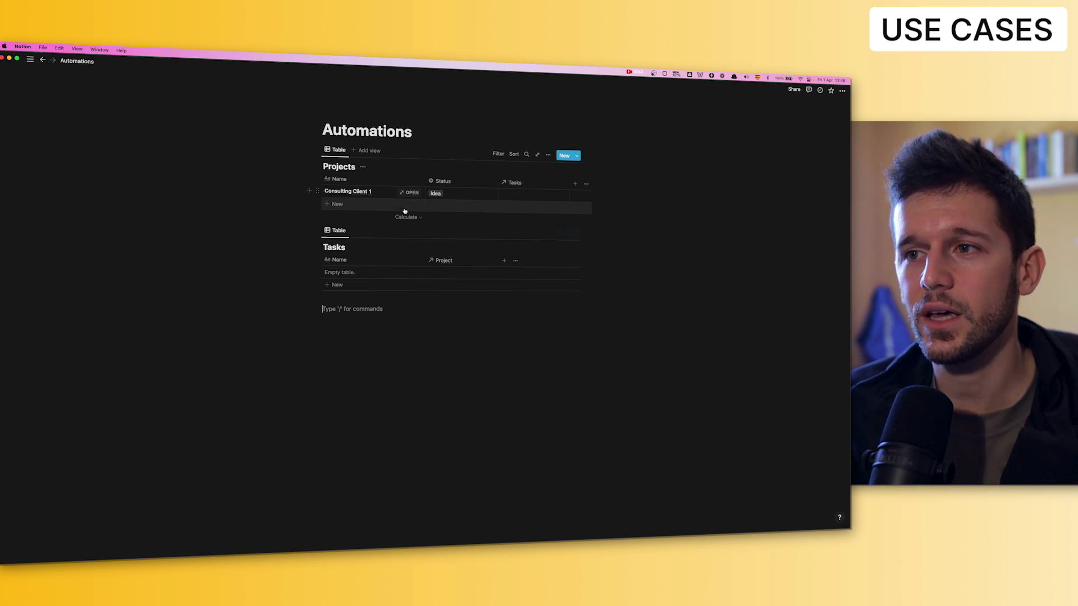
click(437, 193)
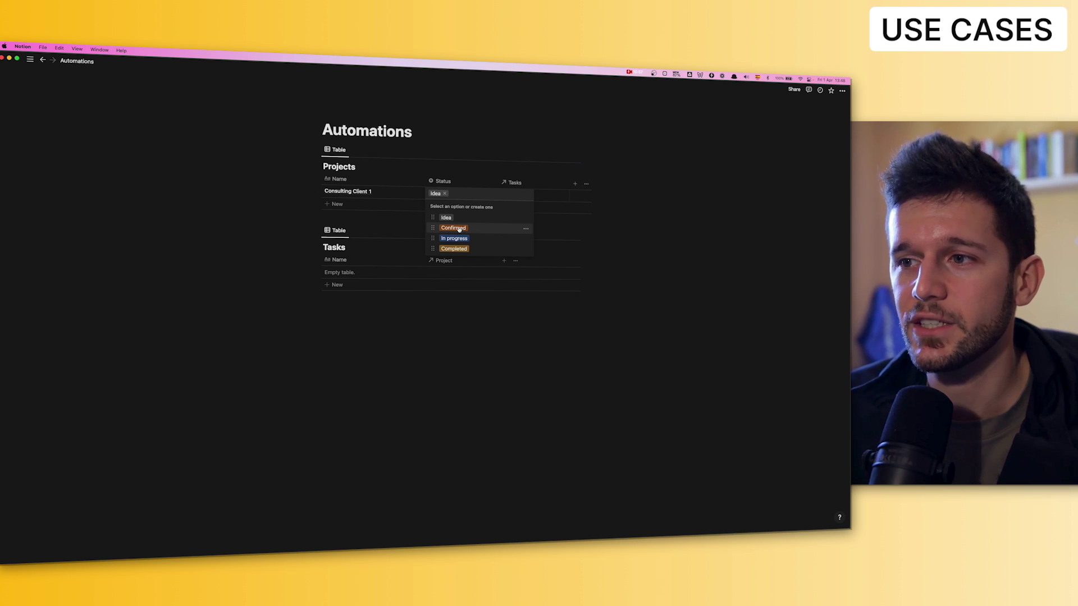
key(Escape)
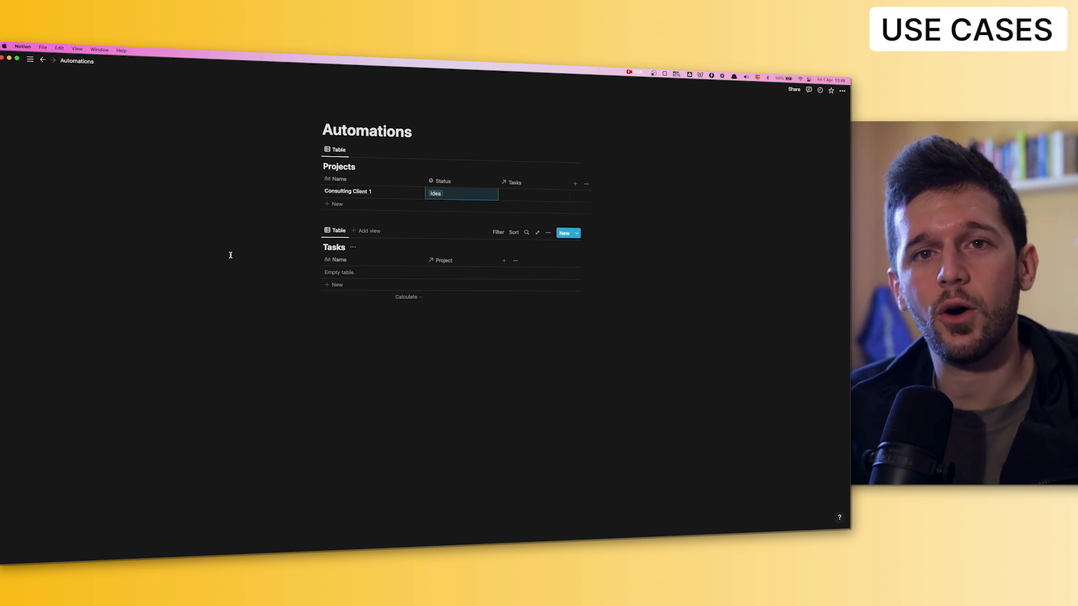
- Start sharing the Automations page, searching 'the' for the:gist integration
click(793, 89)
click(758, 122)
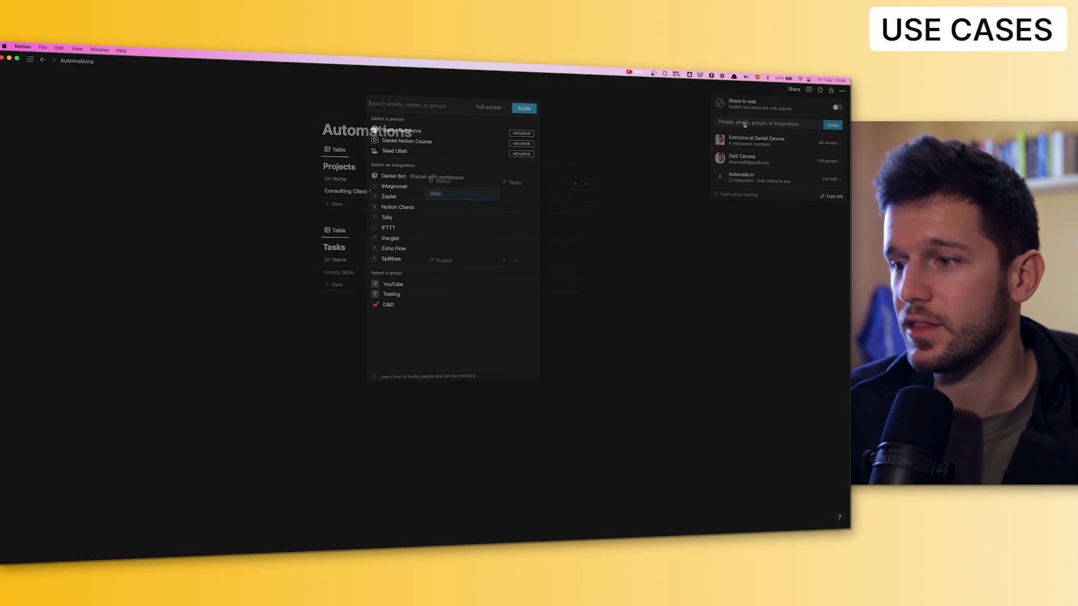
text(thegist.so)
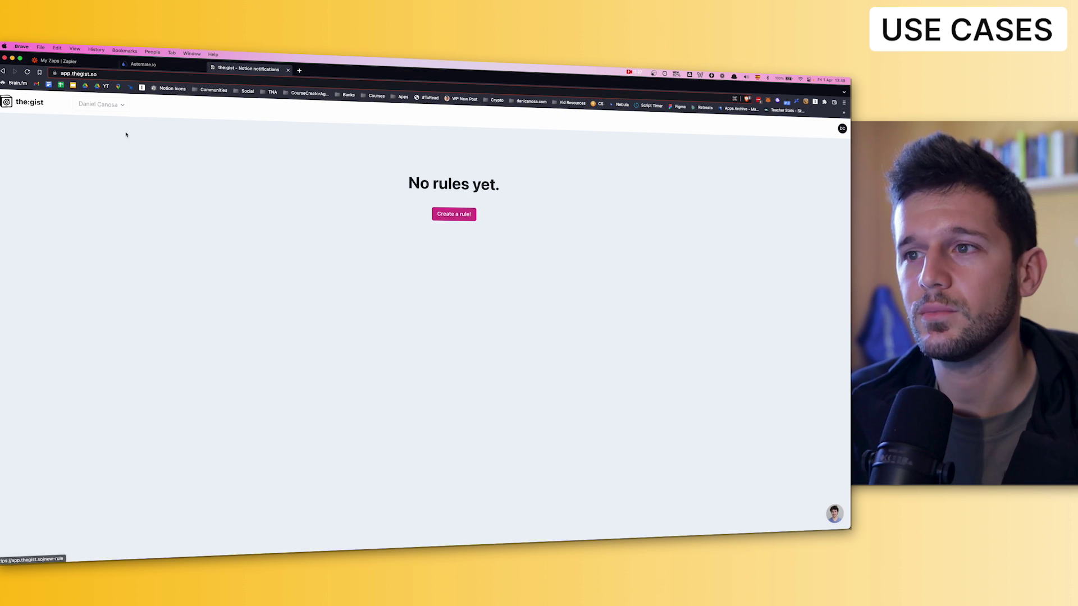
- Draft rule 'Project Confirmed' on Projects: when Status matches Confirmed, call a webhook
click(449, 215)
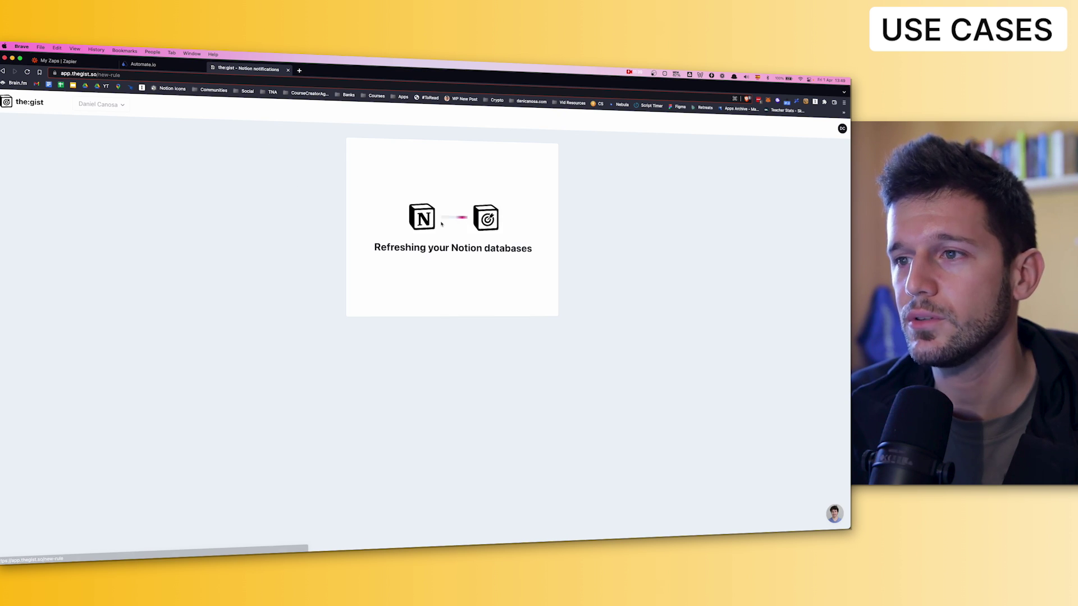
text(Project Confirmed)
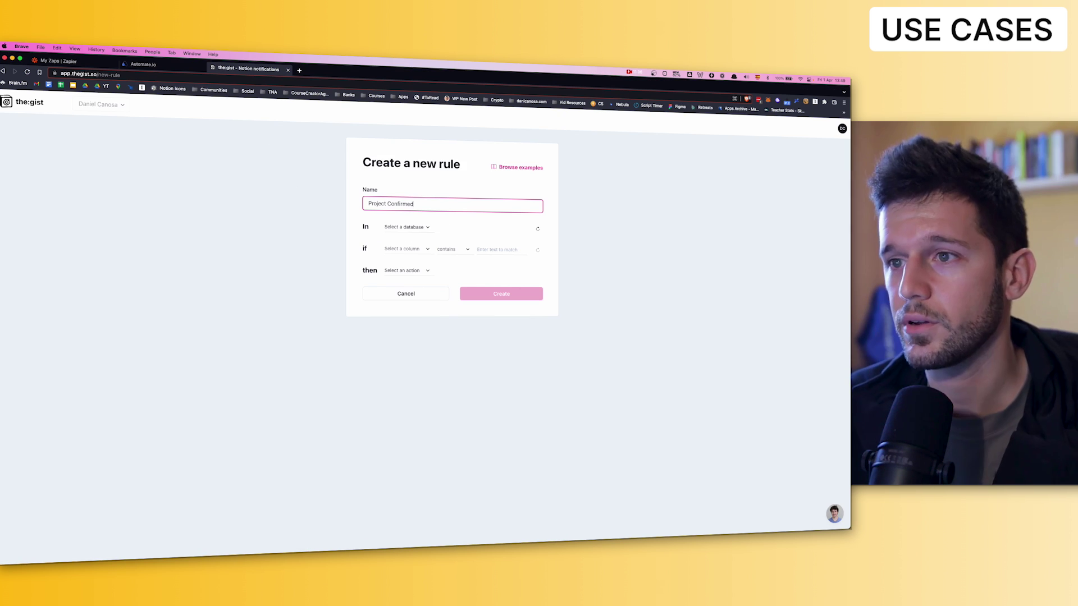
click(405, 228)
click(419, 232)
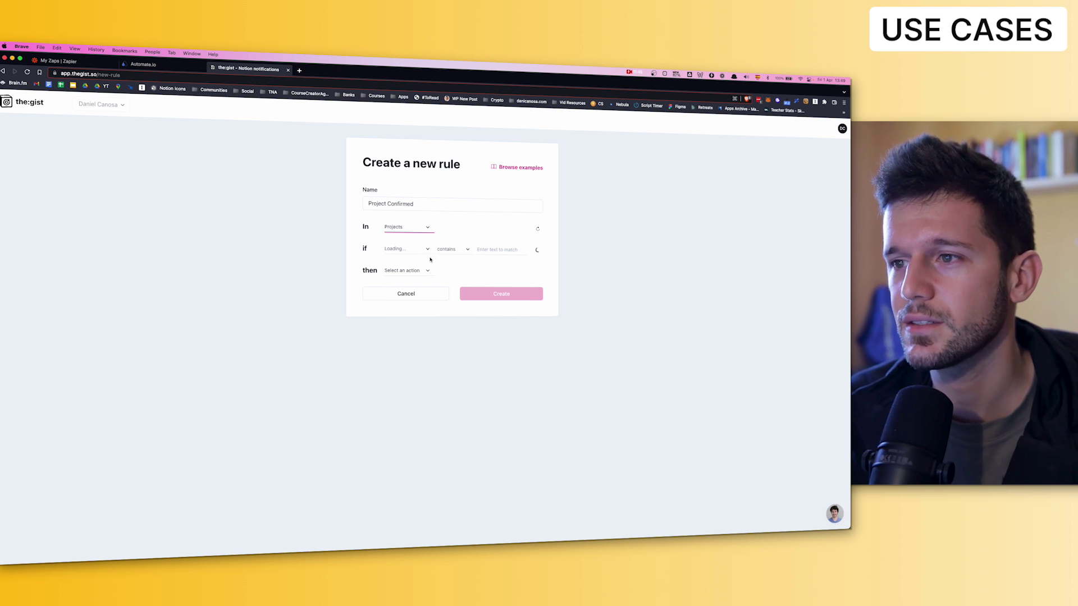
click(427, 251)
click(396, 261)
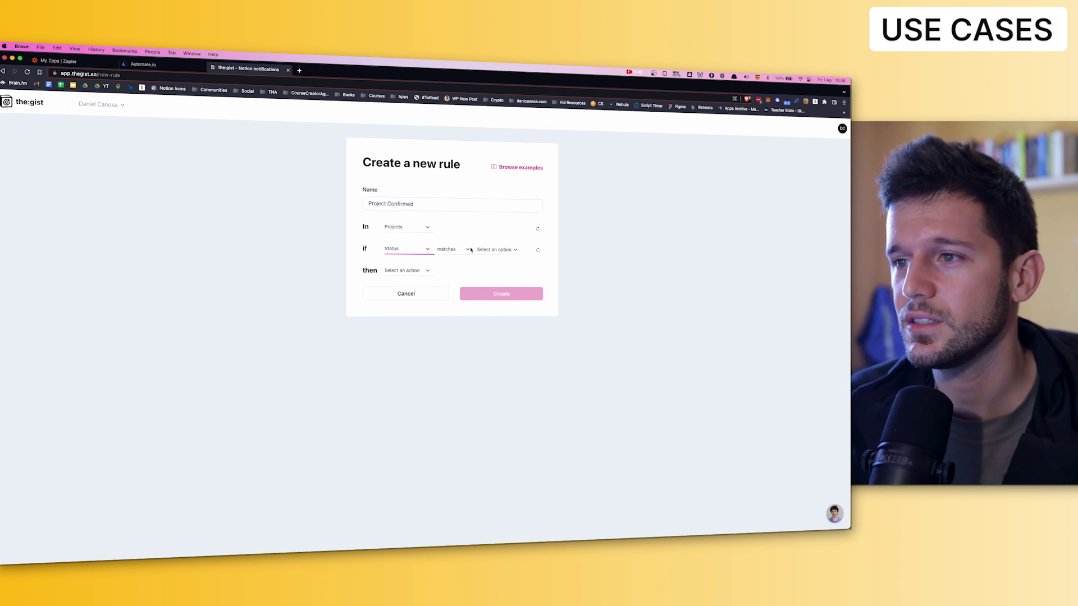
click(511, 250)
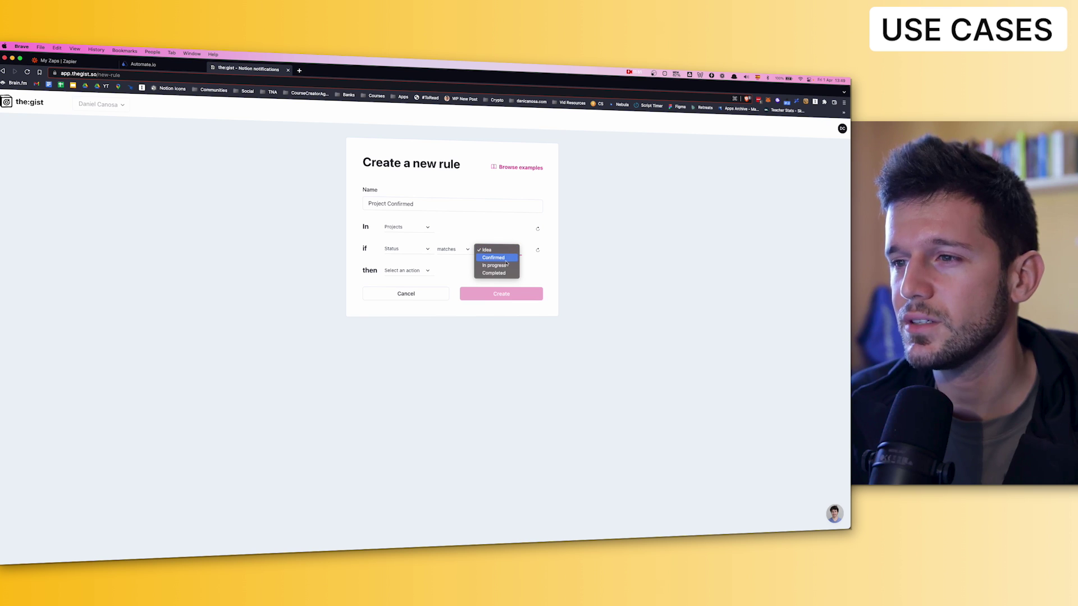
click(492, 260)
click(403, 272)
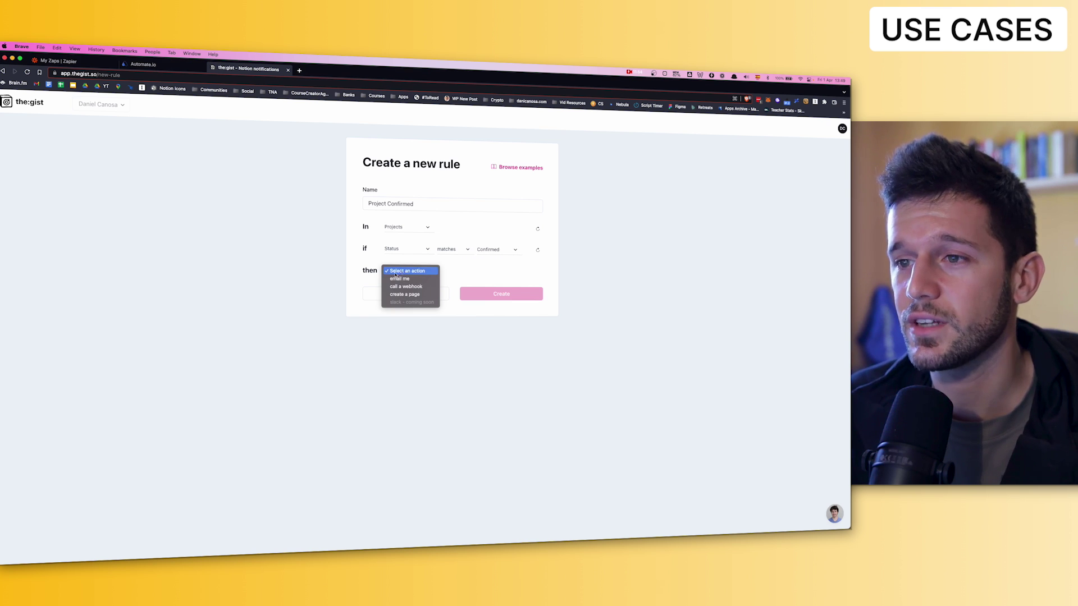
click(403, 287)
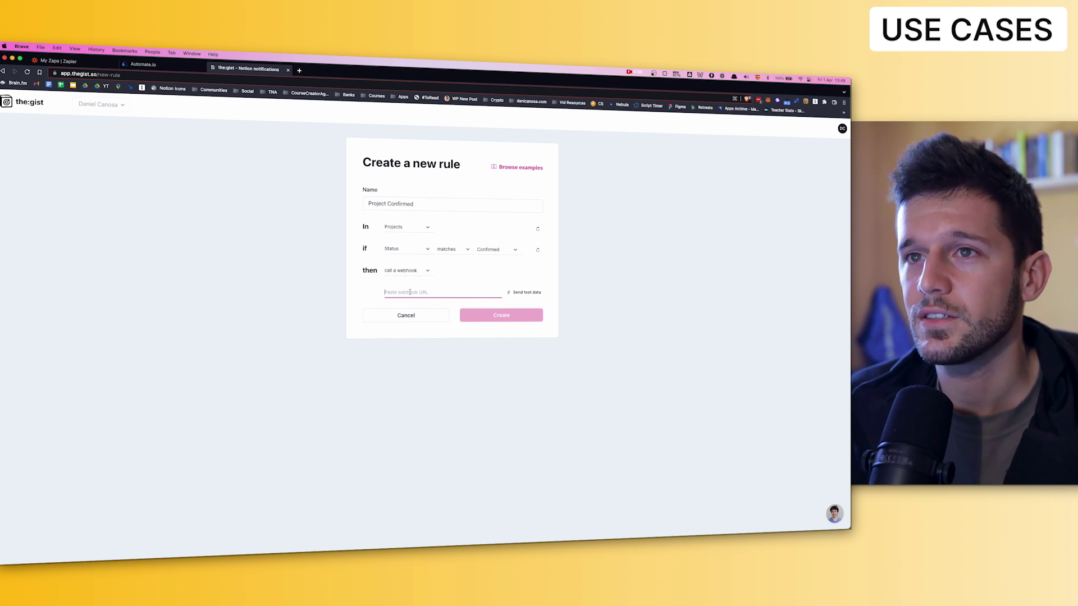
click(143, 65)
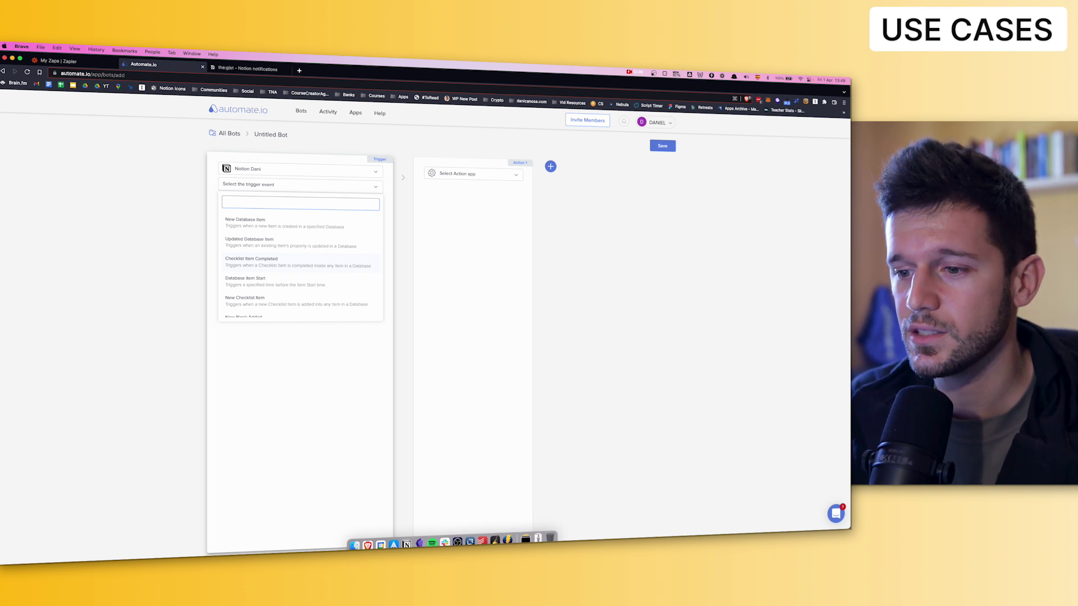
- Switch the Automate.io bot's trigger to Webhooks and copy the generated webhook URL
click(393, 537)
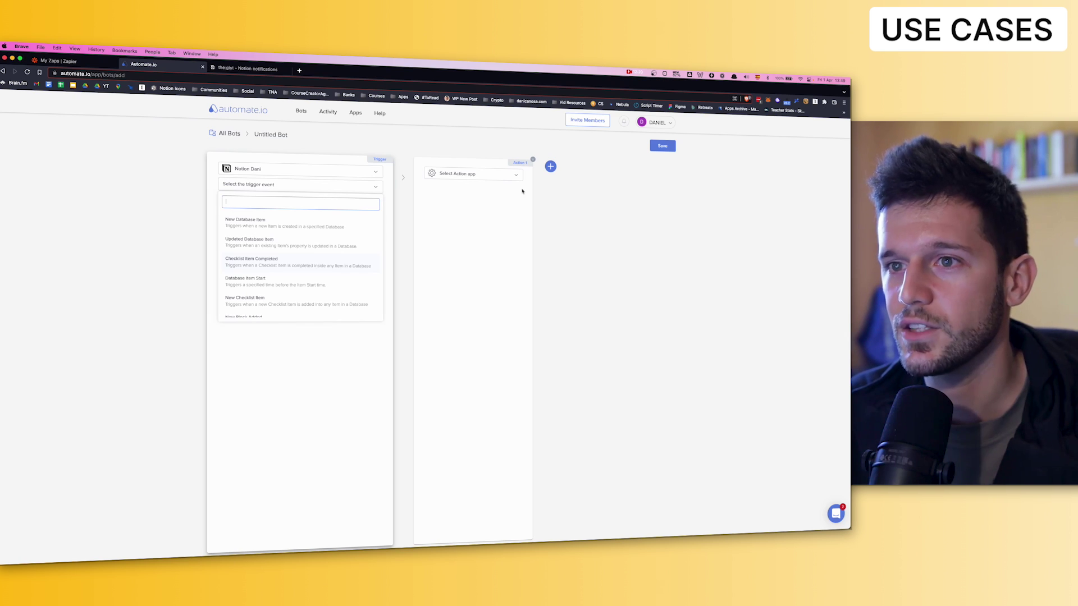
click(252, 172)
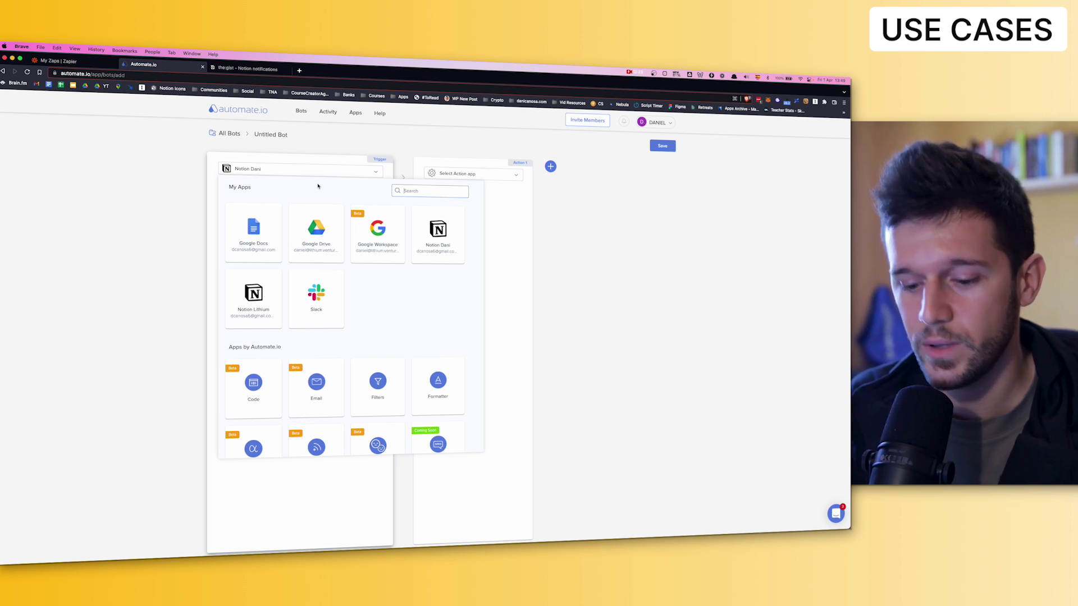
text(webhook)
click(253, 231)
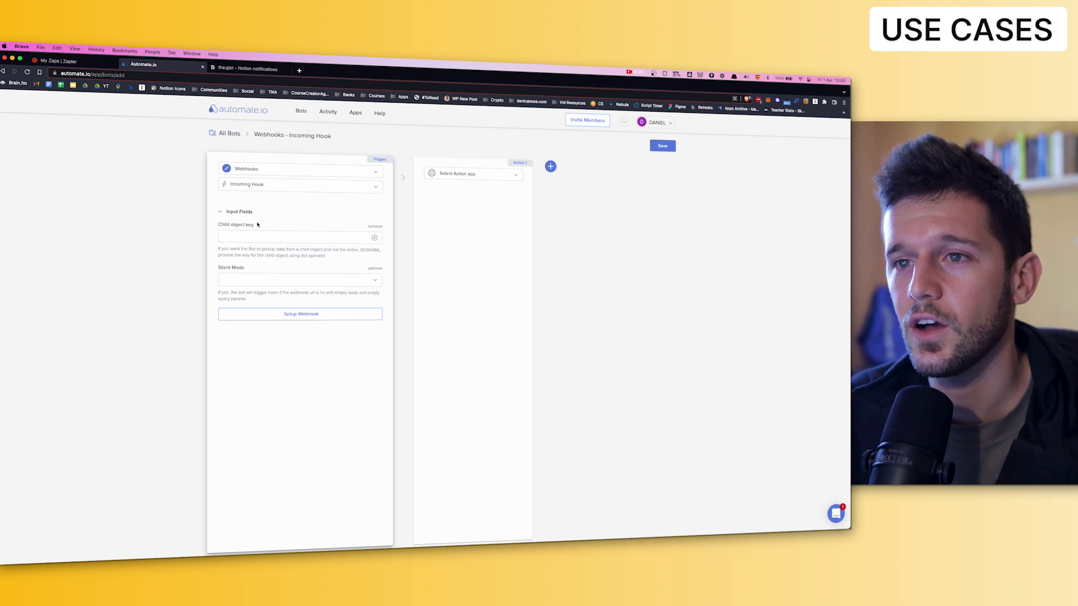
click(271, 320)
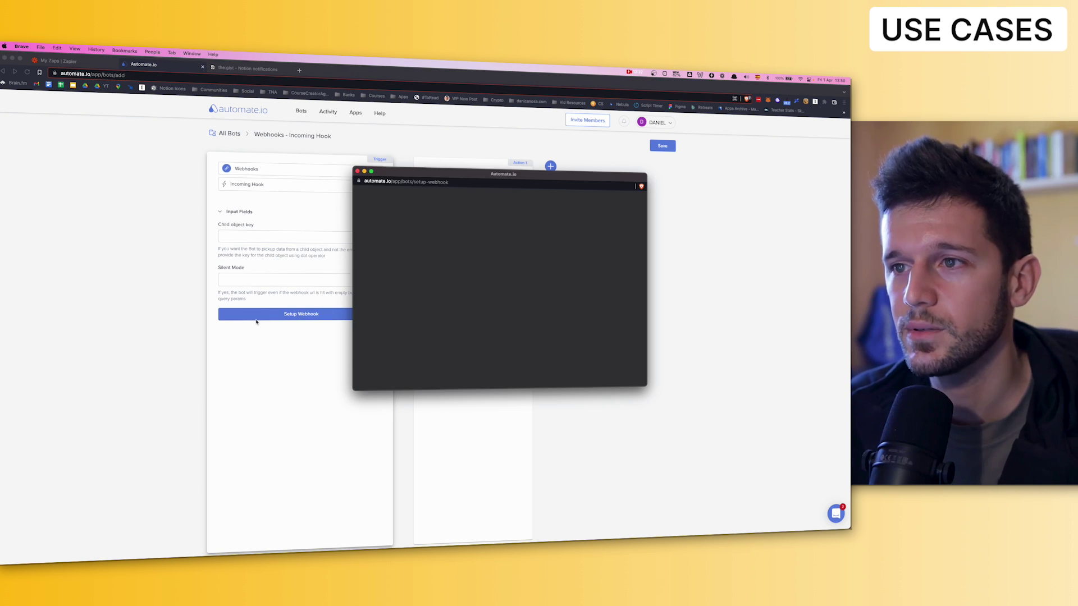
click(613, 249)
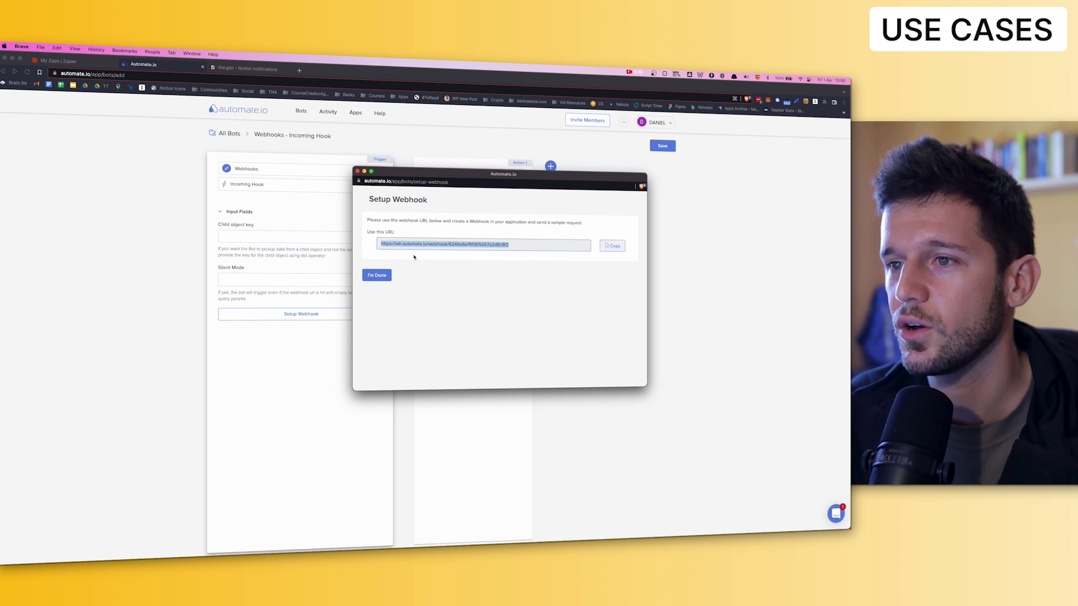
click(243, 69)
- Paste the webhook URL, send test data, and create the Project Confirmed rule
key(super+v)
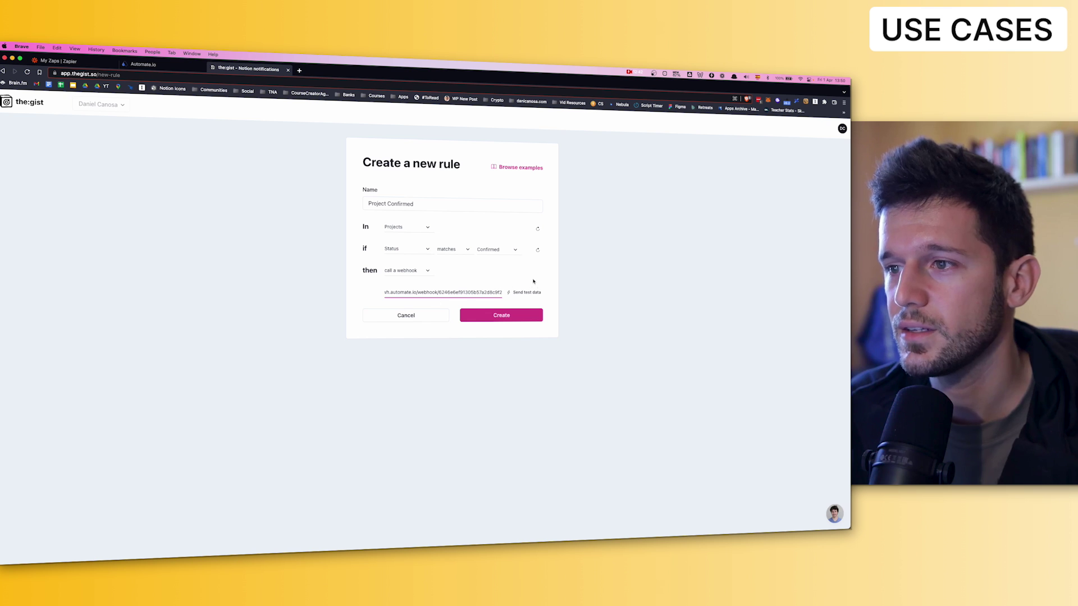
click(526, 293)
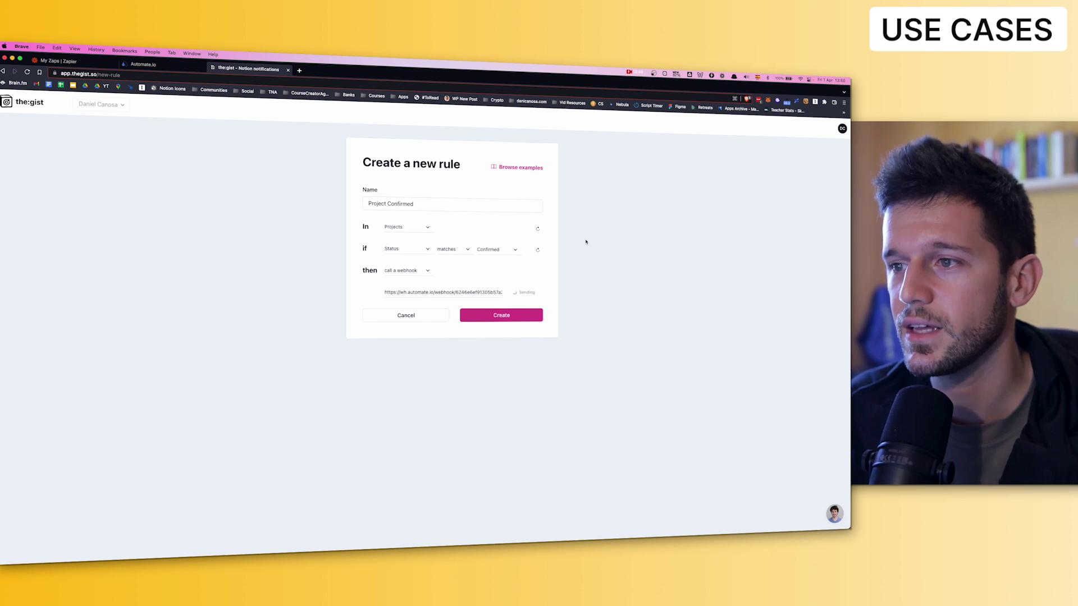
key(super+grave)
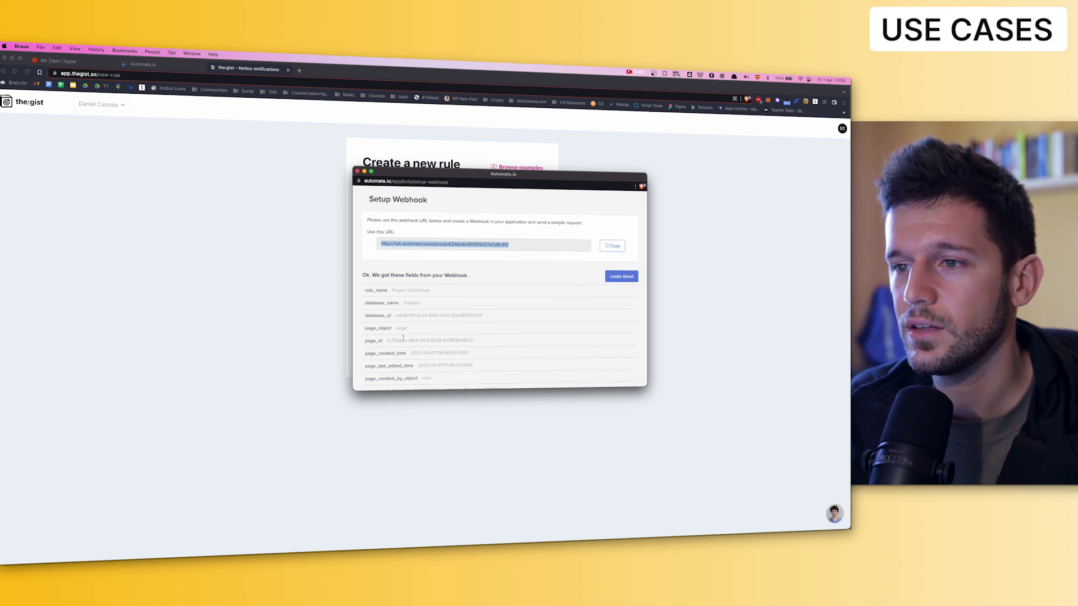
scroll(393, 275, down, 5)
scroll(417, 328, up, 5)
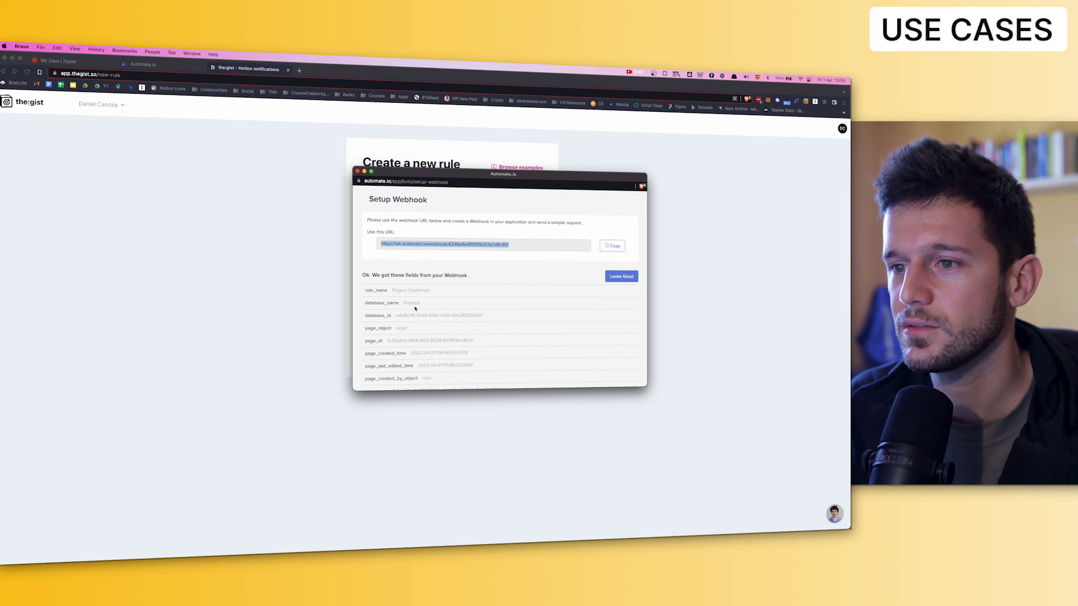
key(super+grave)
click(494, 356)
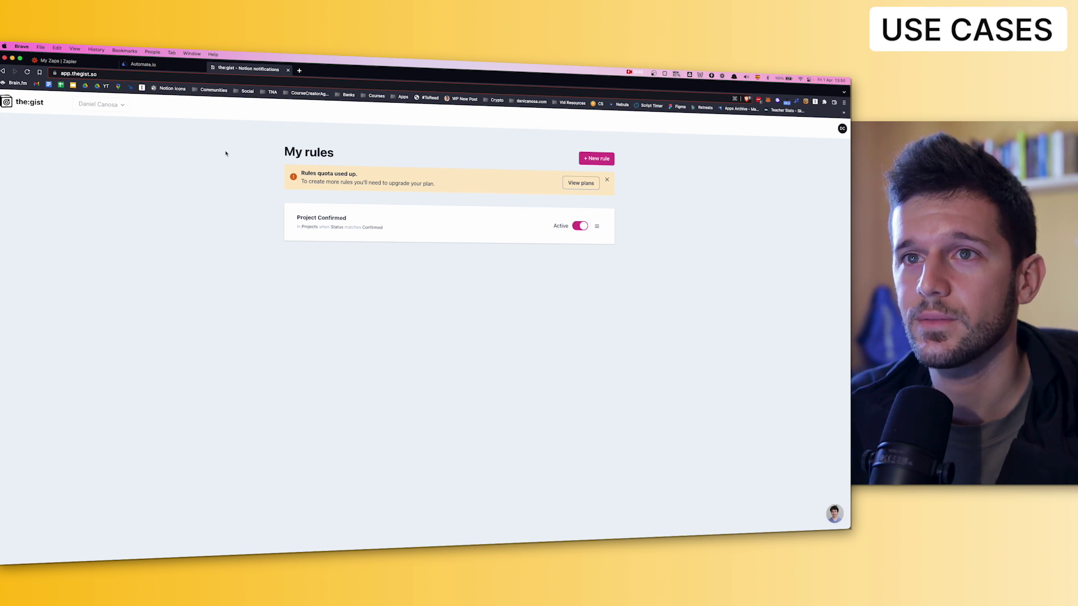
click(143, 64)
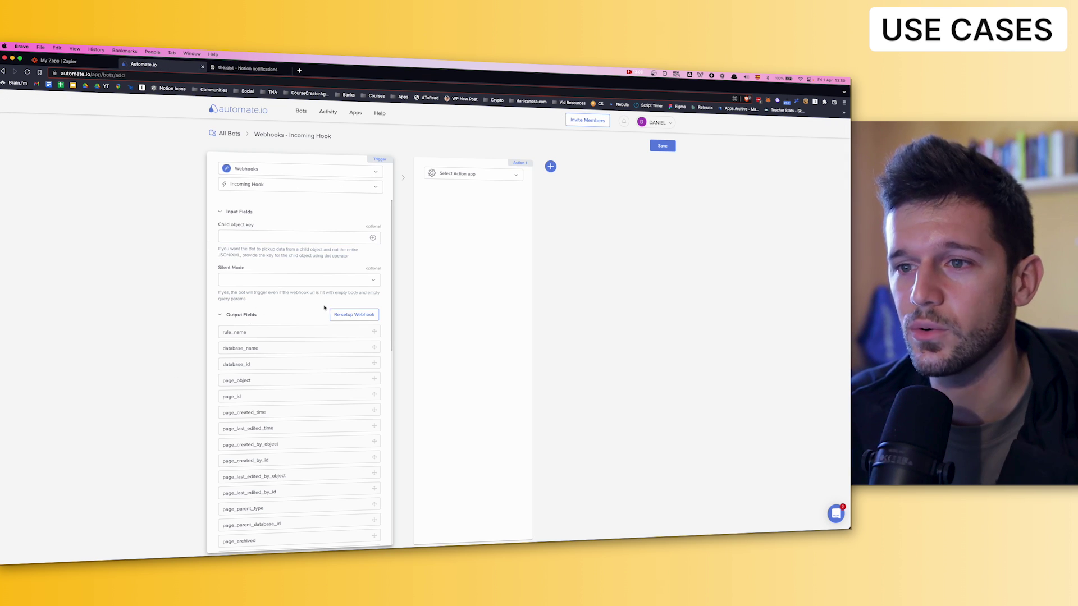
- Set the bot's action to Notion Dani's Add Database Item, then check the Automations page's sharing in Notion
scroll(336, 309, down, 2)
scroll(336, 310, down, 10)
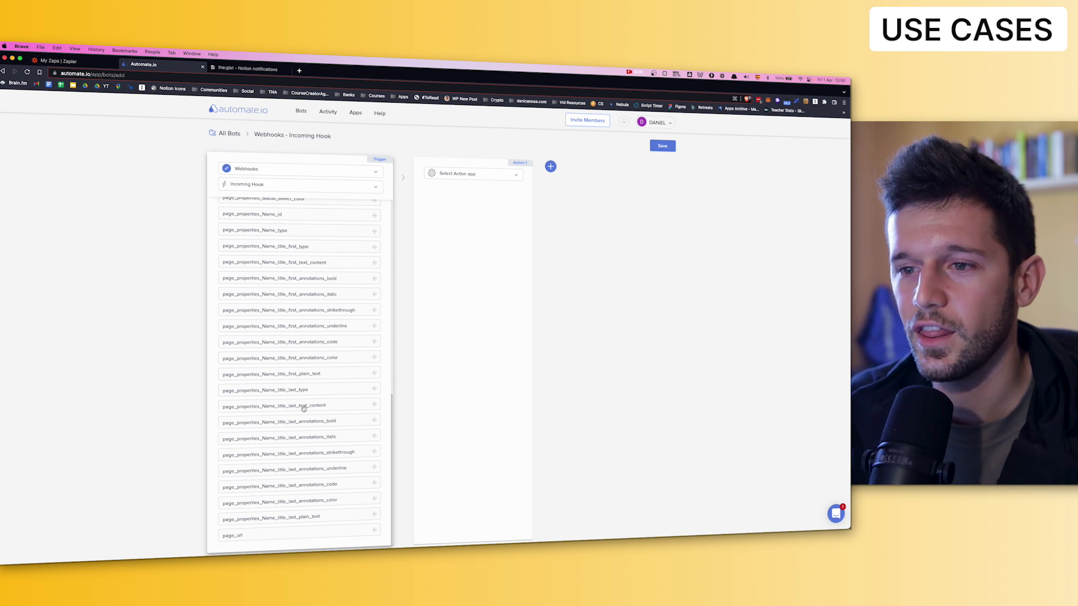
scroll(303, 408, up, 15)
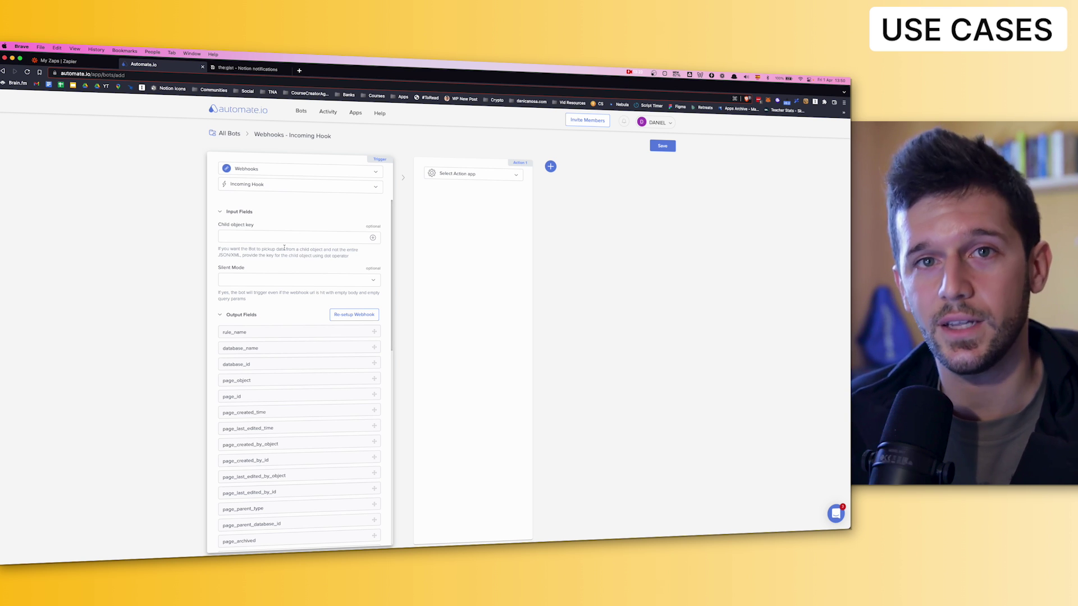
click(437, 175)
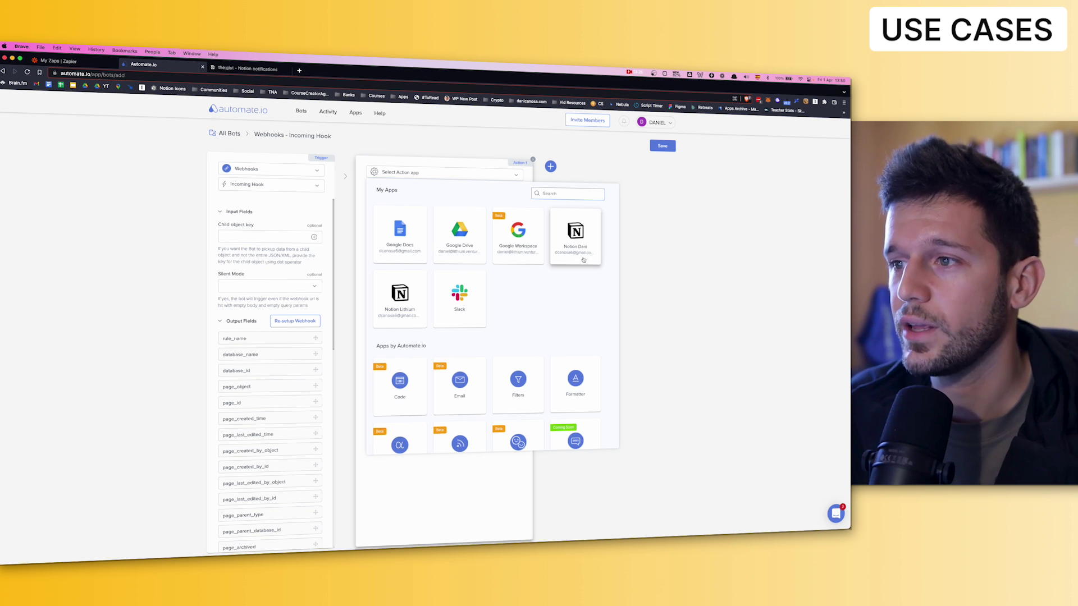
click(574, 243)
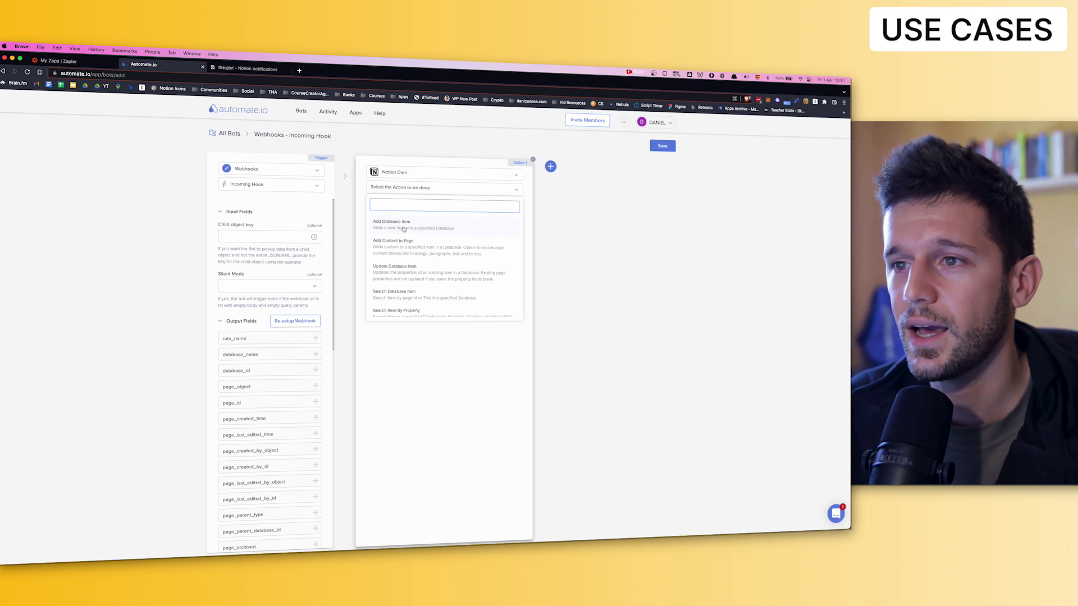
click(395, 227)
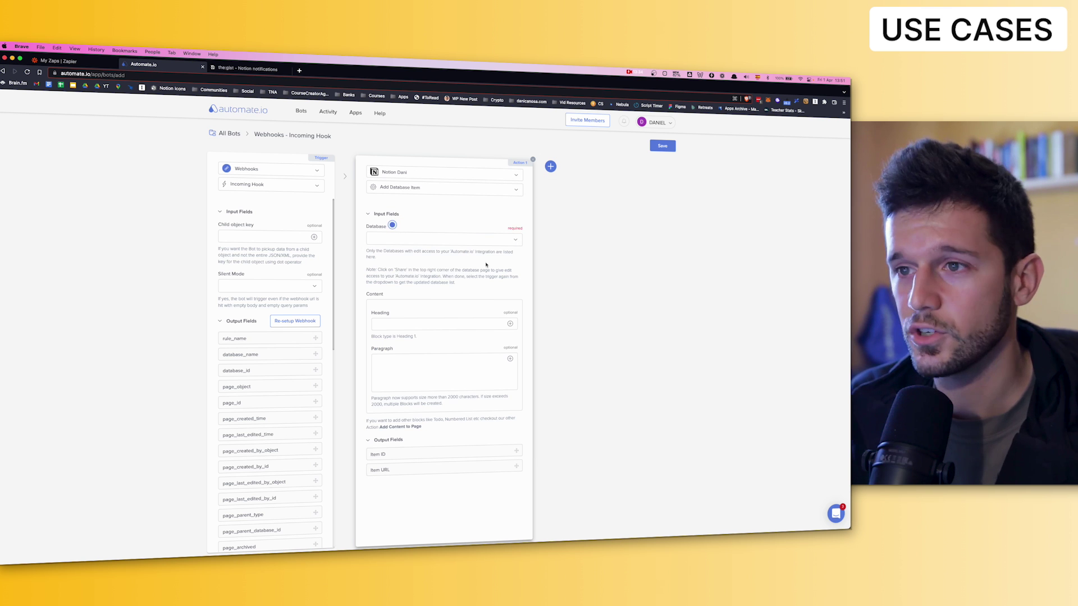
key(super+Tab)
click(794, 89)
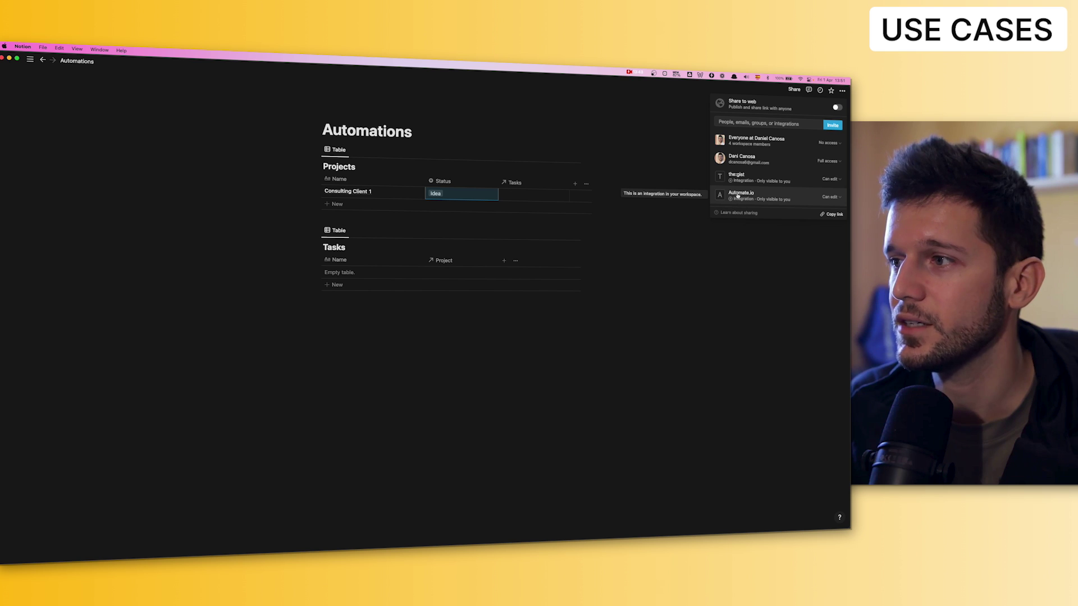
- Close Notion's Share panel and point the Notion action at the Tasks database
click(655, 339)
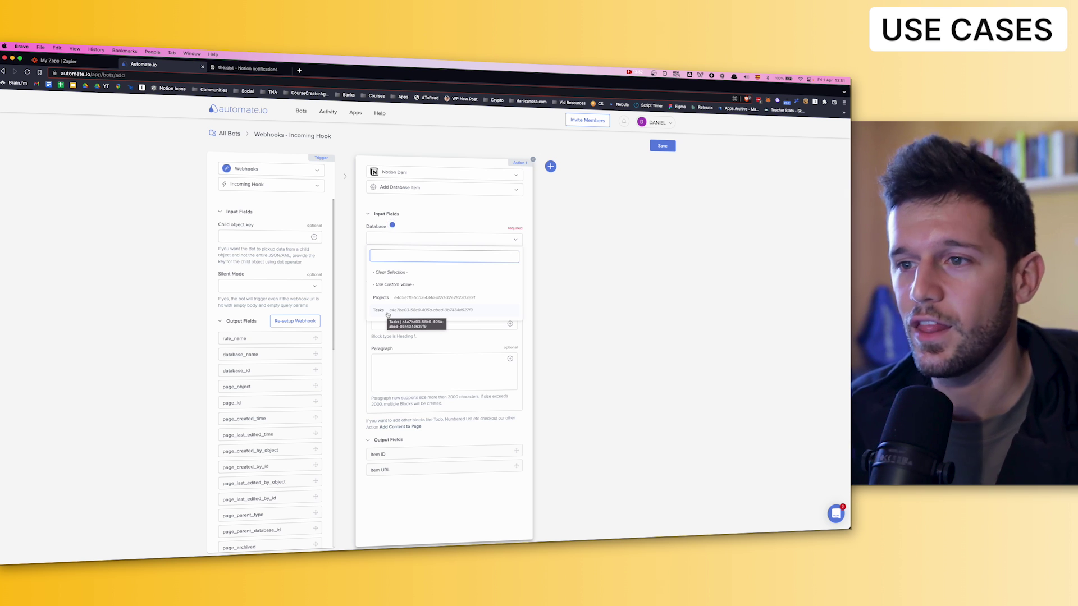
click(387, 313)
scroll(388, 313, down, 1)
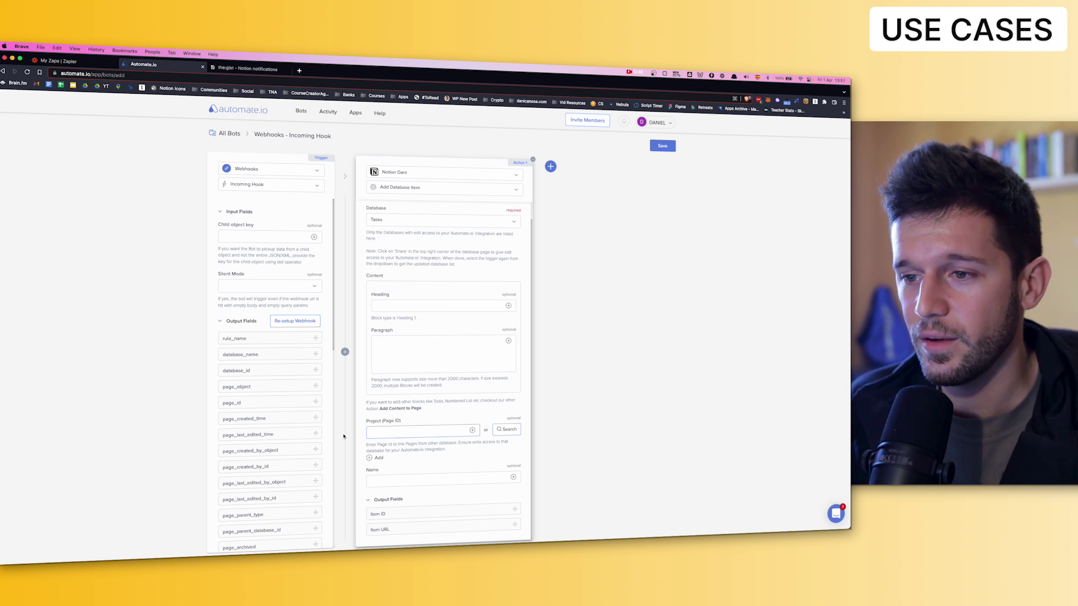
click(385, 432)
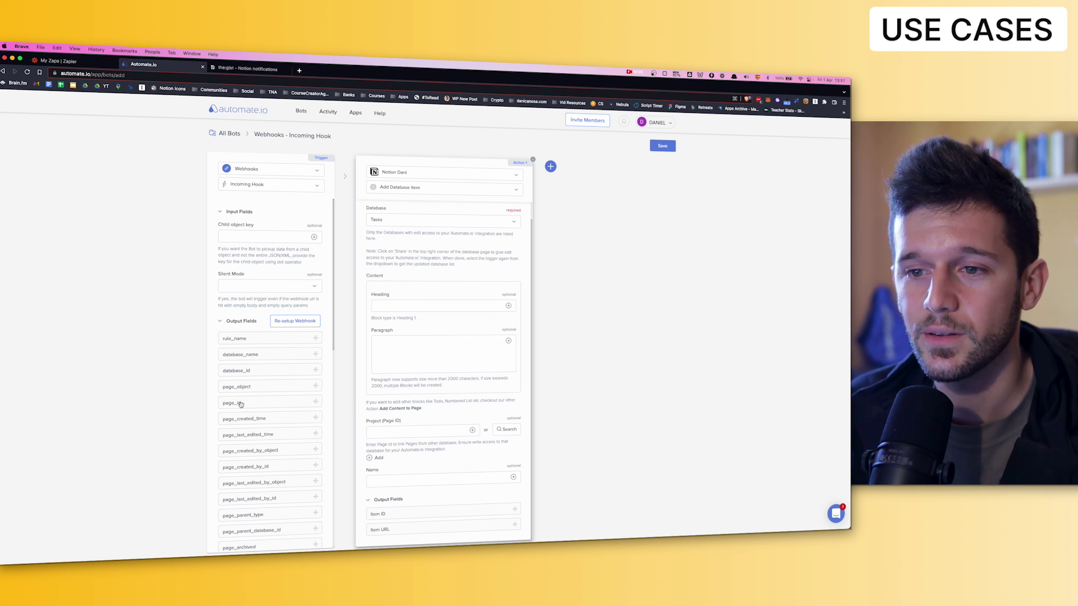
- Check Consulting Client 1's status options in Notion, then return to the bot editor
key(super+Tab)
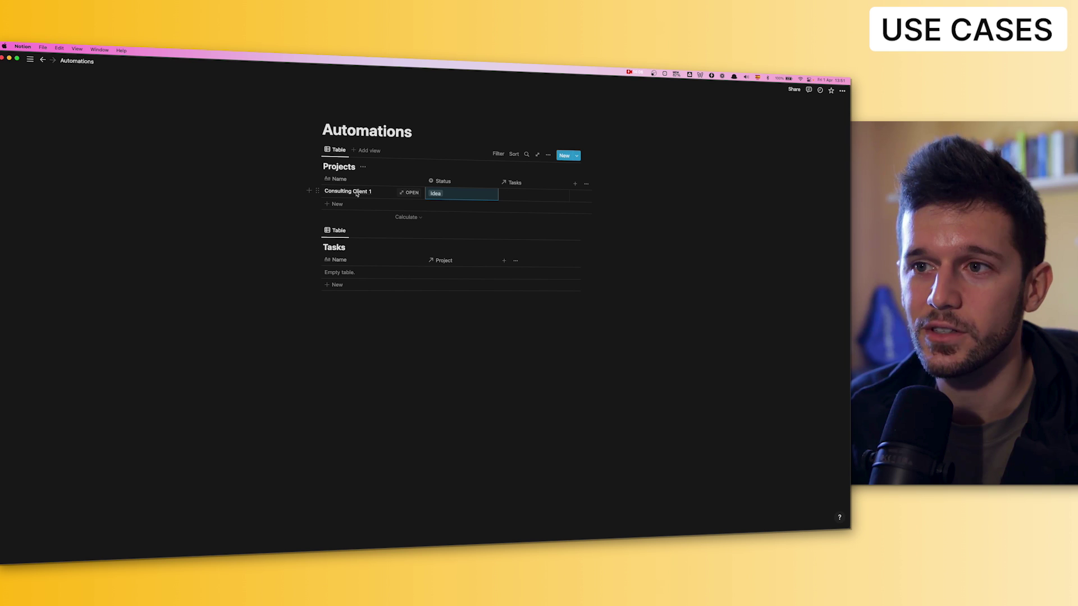
click(444, 193)
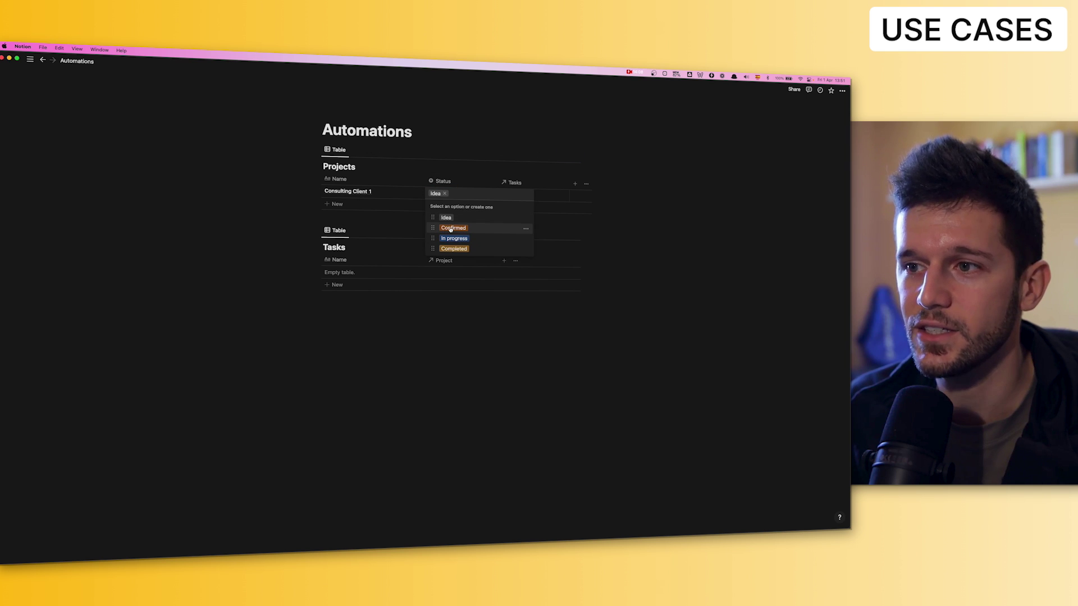
key(super+Tab)
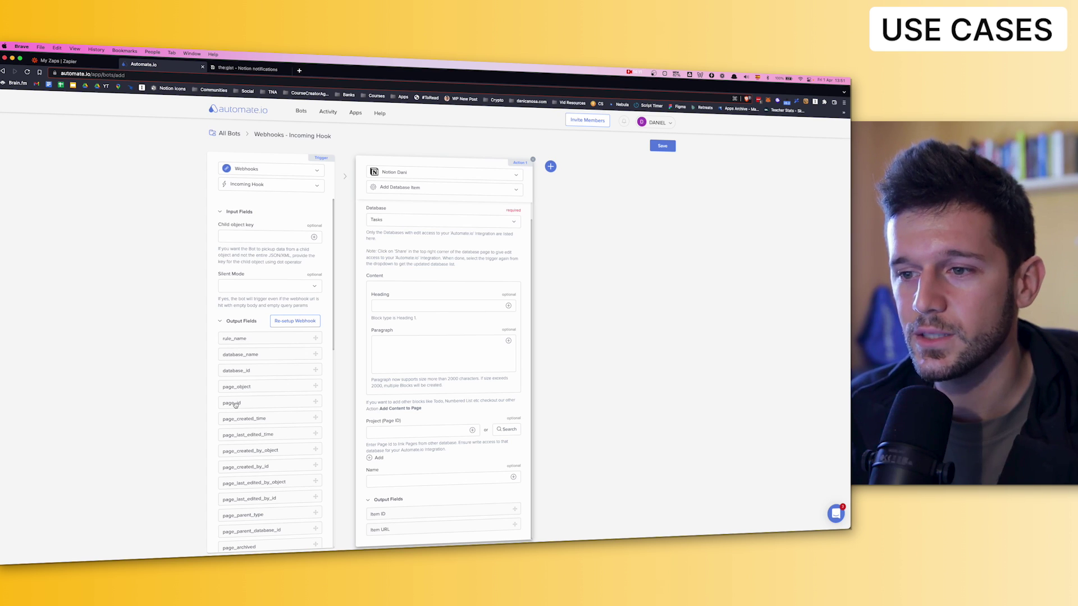
- Map page_id into Project (Page ID), name the task 'Send welcome email', and save the bot
drag(237, 403, 375, 432)
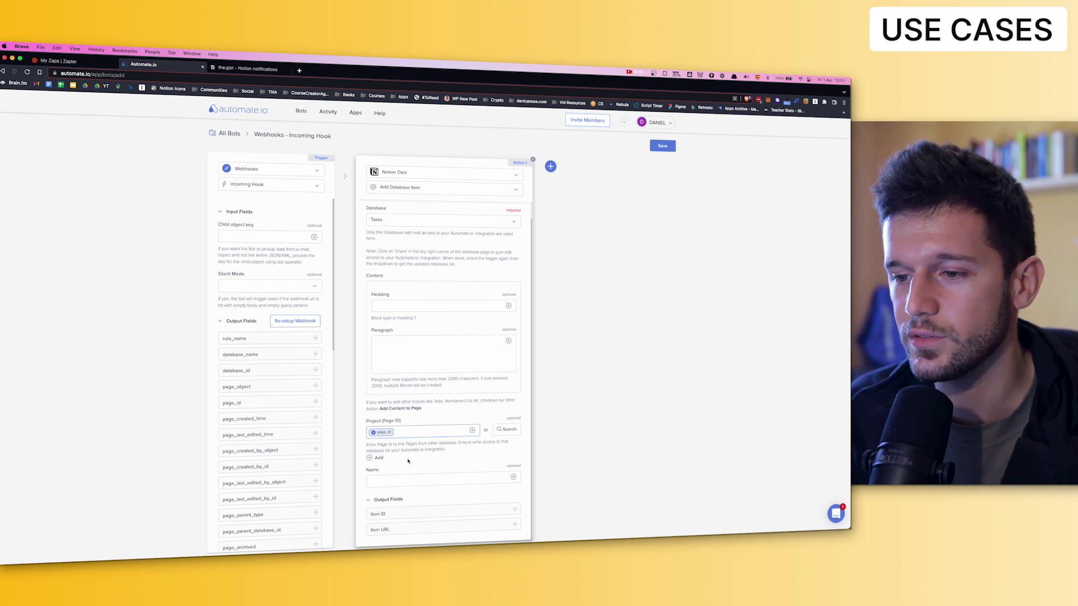
click(389, 483)
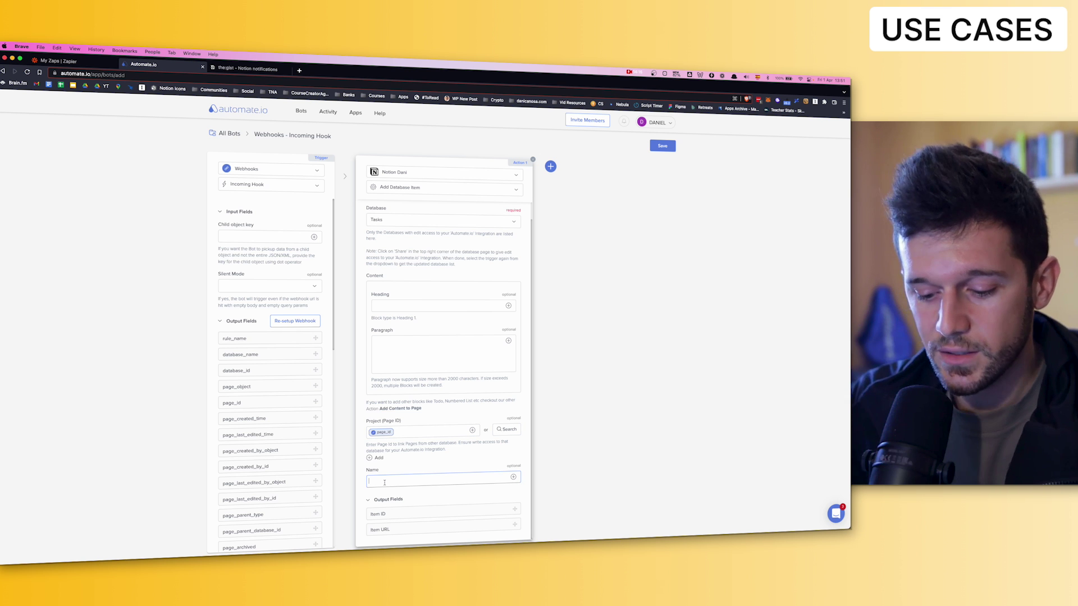
text(Send welcome email)
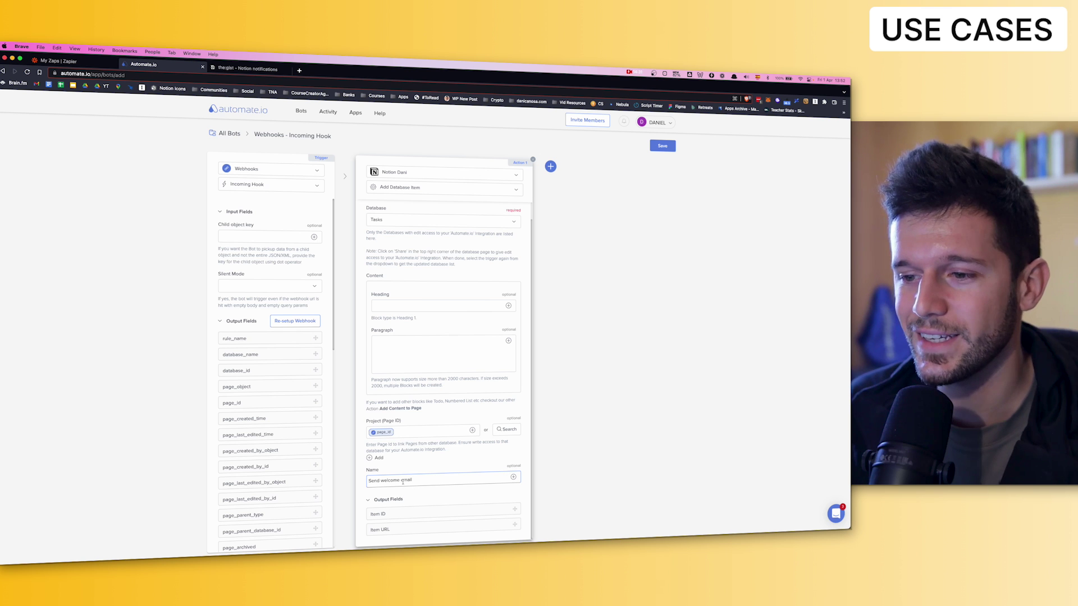
drag(381, 480, 424, 477)
click(422, 482)
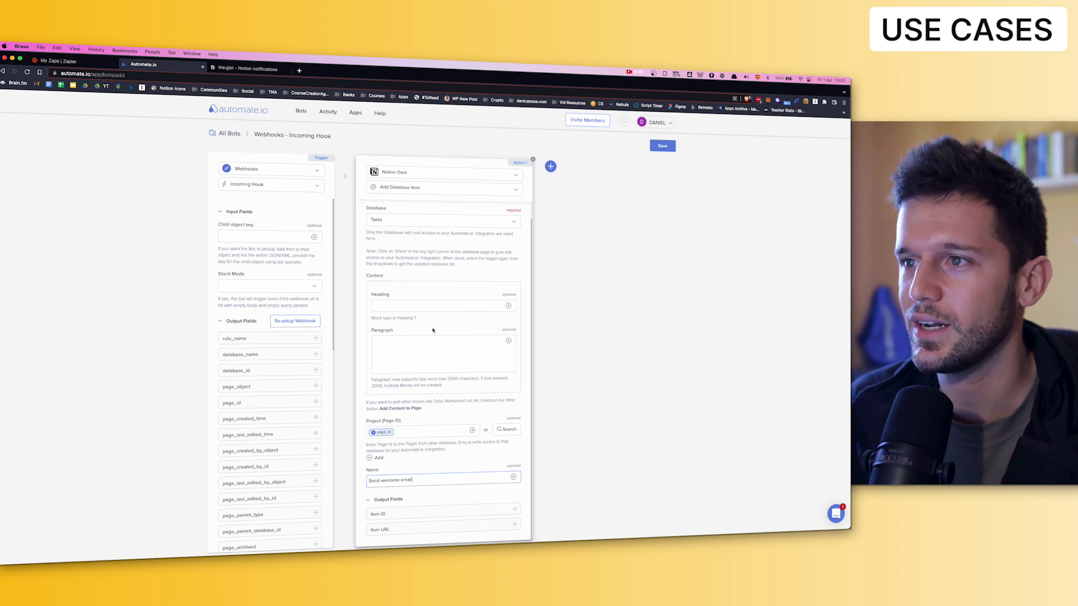
click(658, 146)
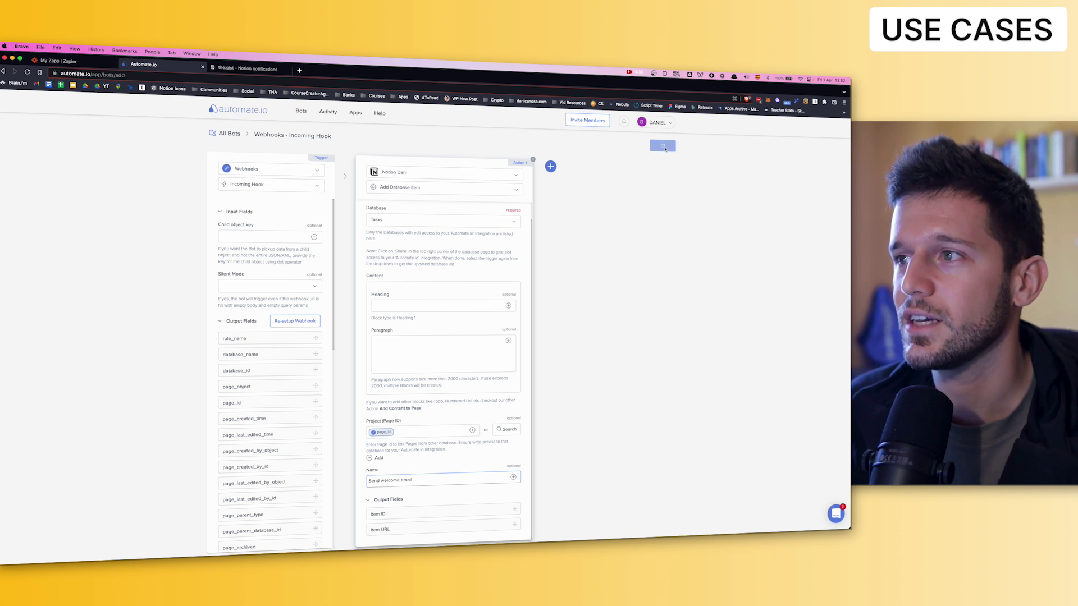
- Turn the bot on and set Consulting Client 1's Notion status to Confirmed
click(510, 206)
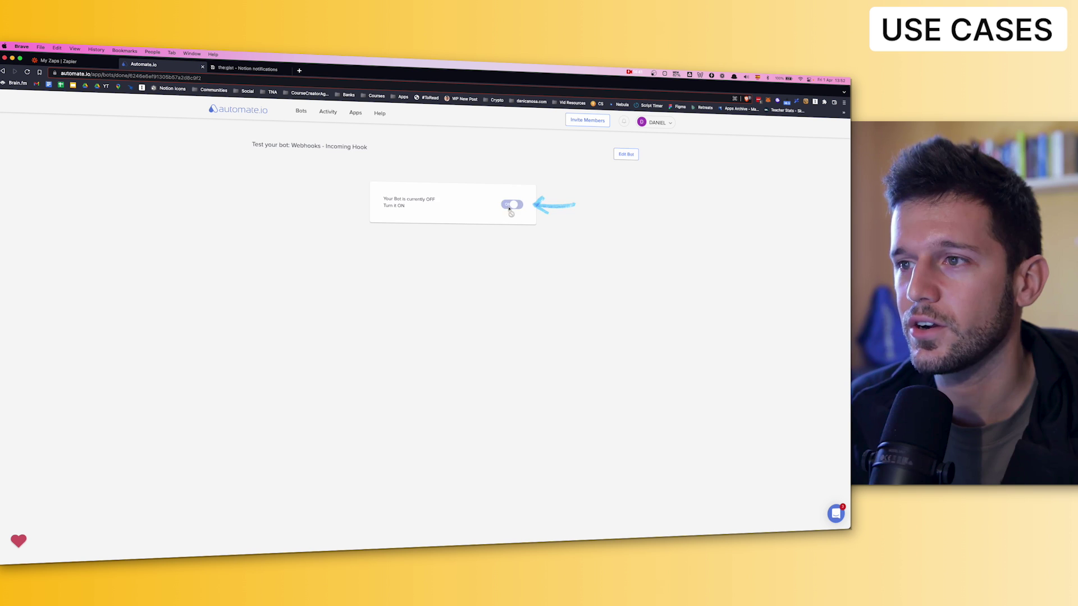
key(ctrl+alt+Right)
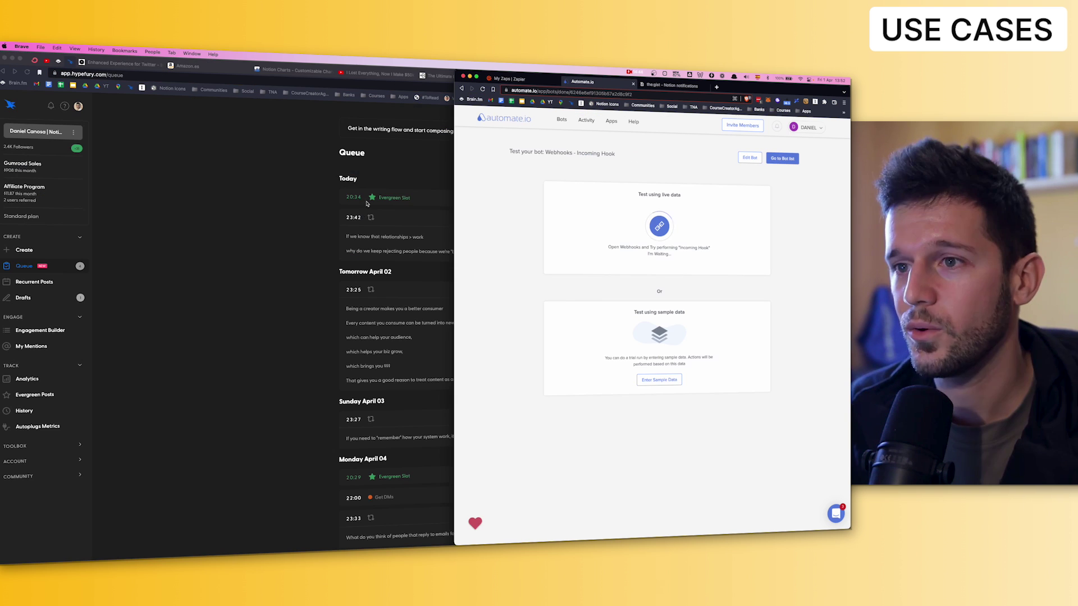
click(406, 538)
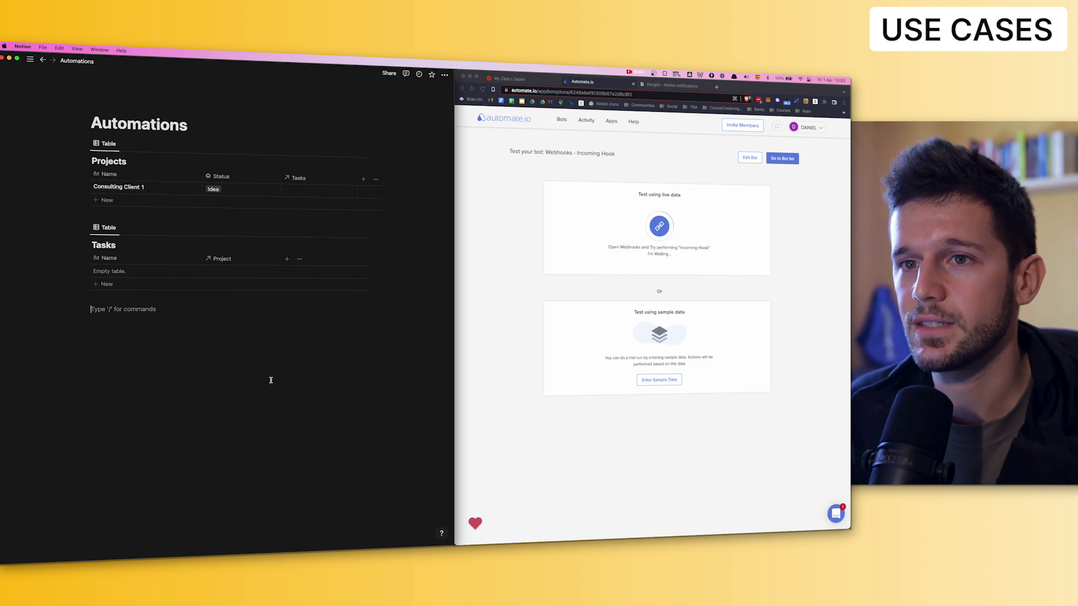
click(217, 190)
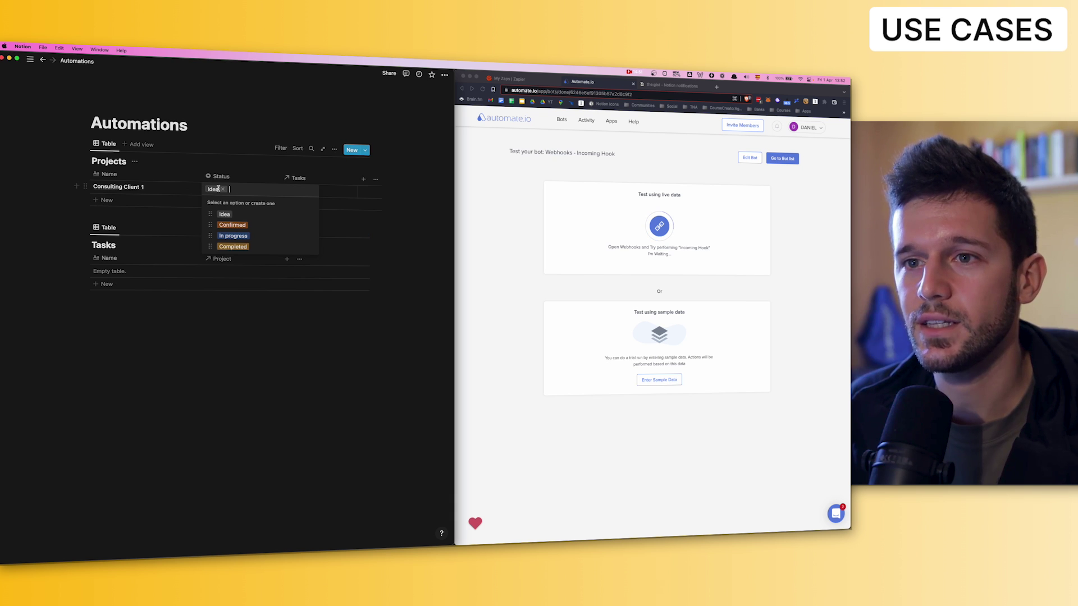
click(232, 225)
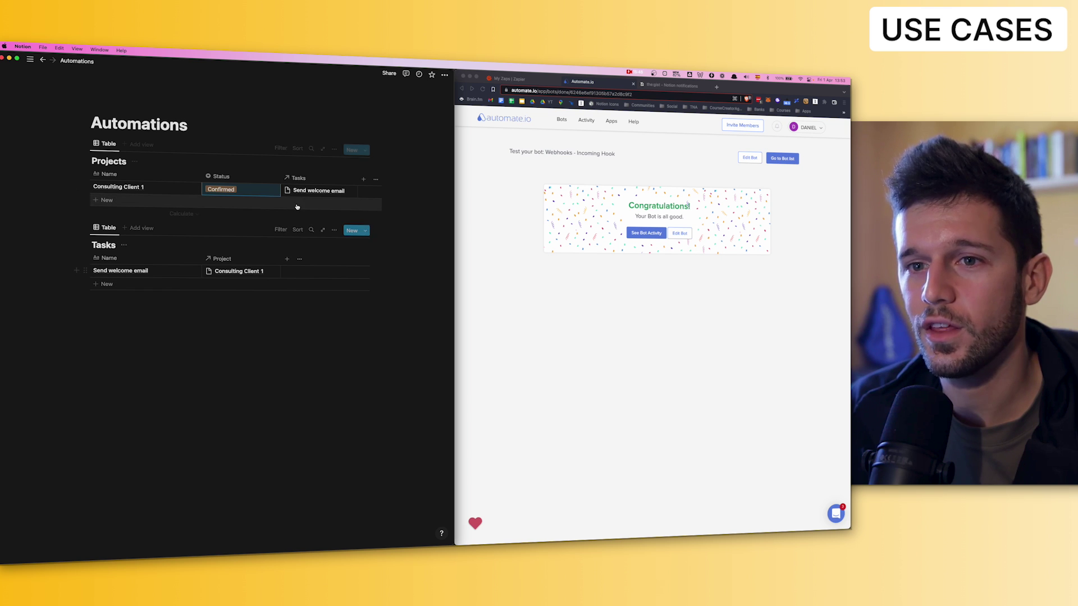
- Reopen the bot for editing with the browser maximised
click(640, 298)
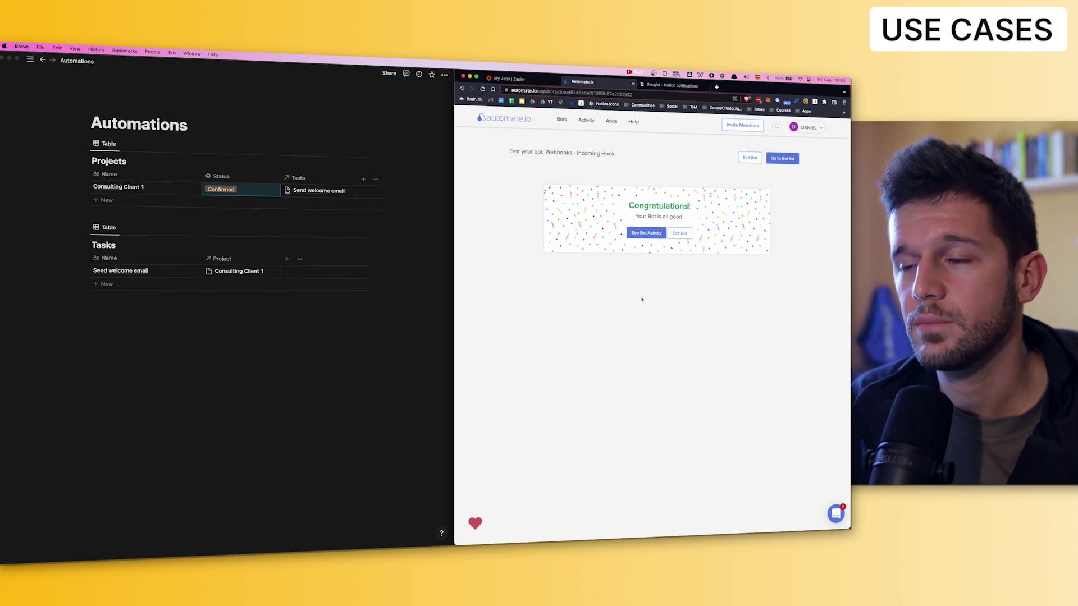
click(680, 233)
key(ctrl+alt+Return)
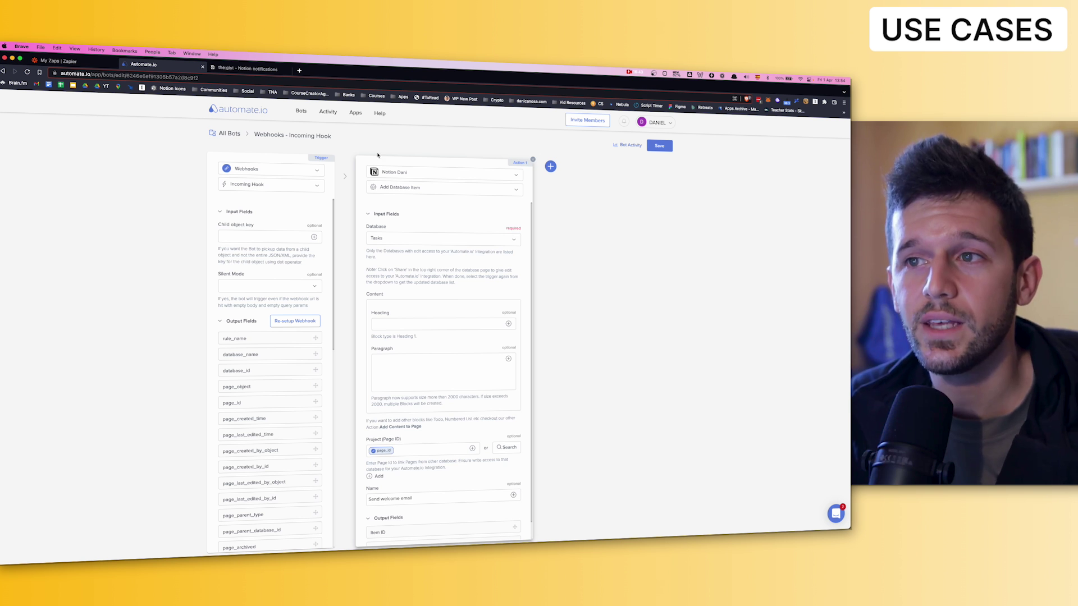
- Add an Email 'Send an Email' action as Action 2 with body 'drop the files here'
click(401, 173)
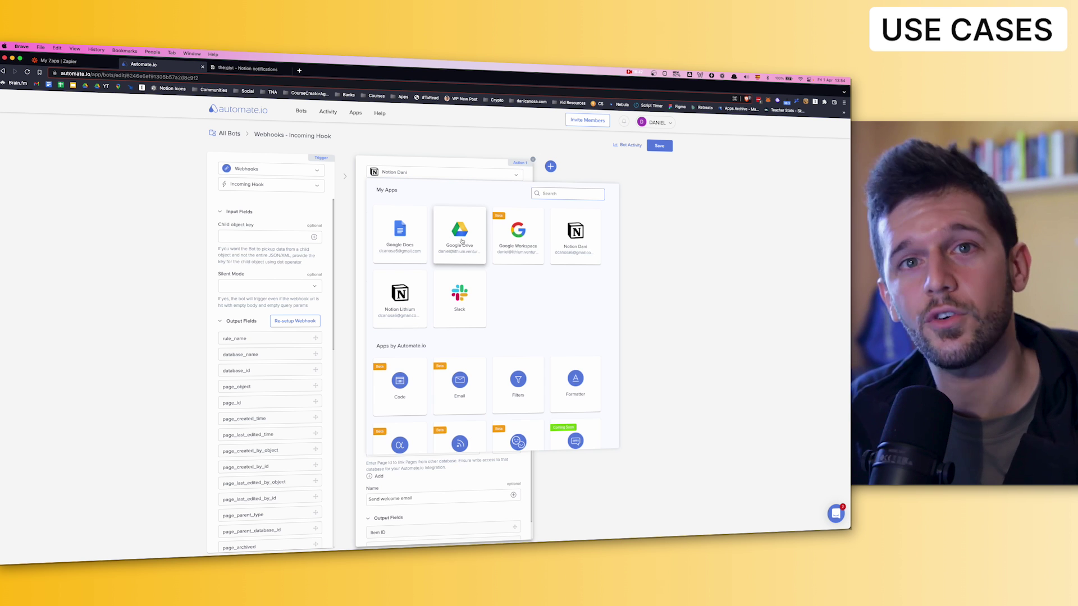
click(677, 290)
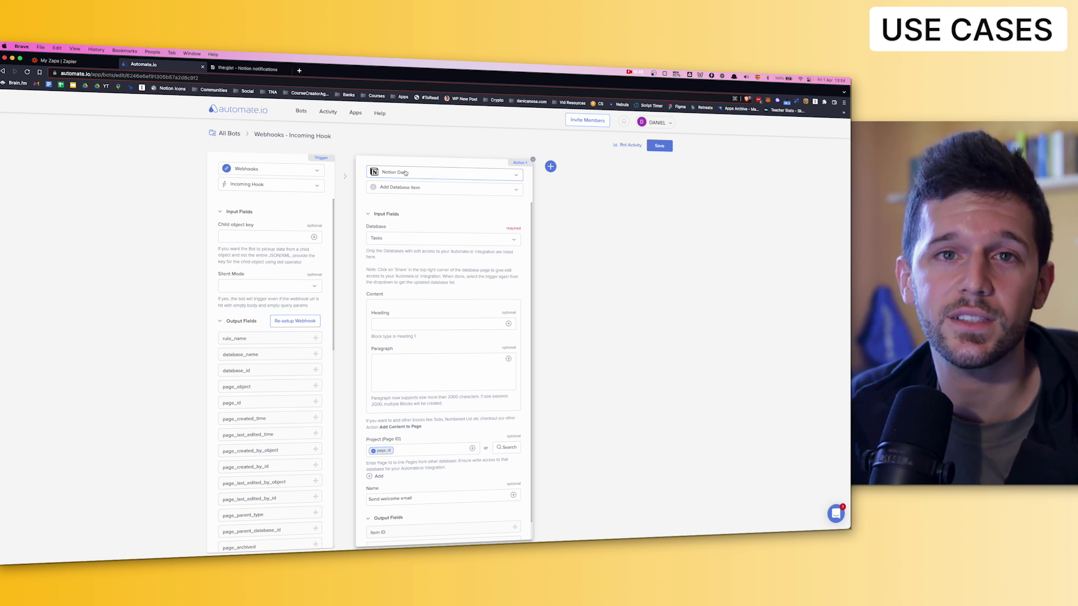
click(551, 166)
text(email)
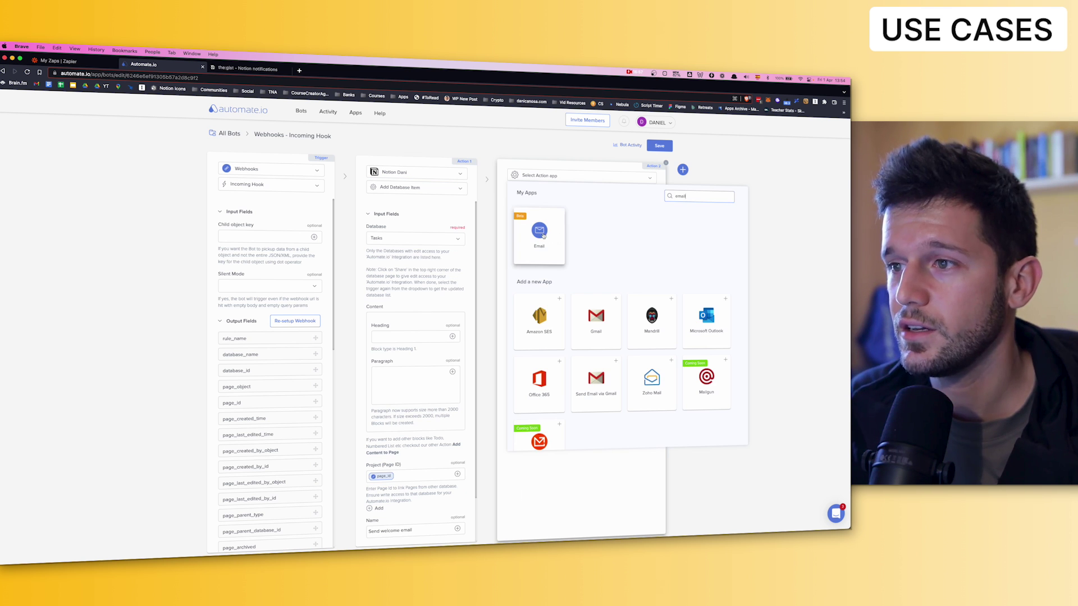
click(539, 233)
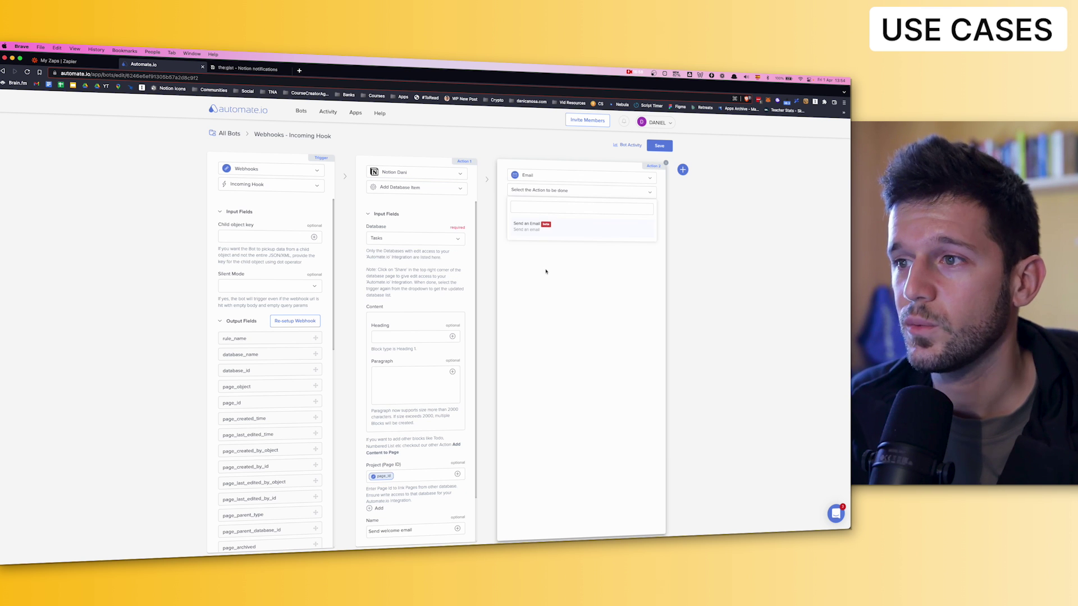
click(537, 226)
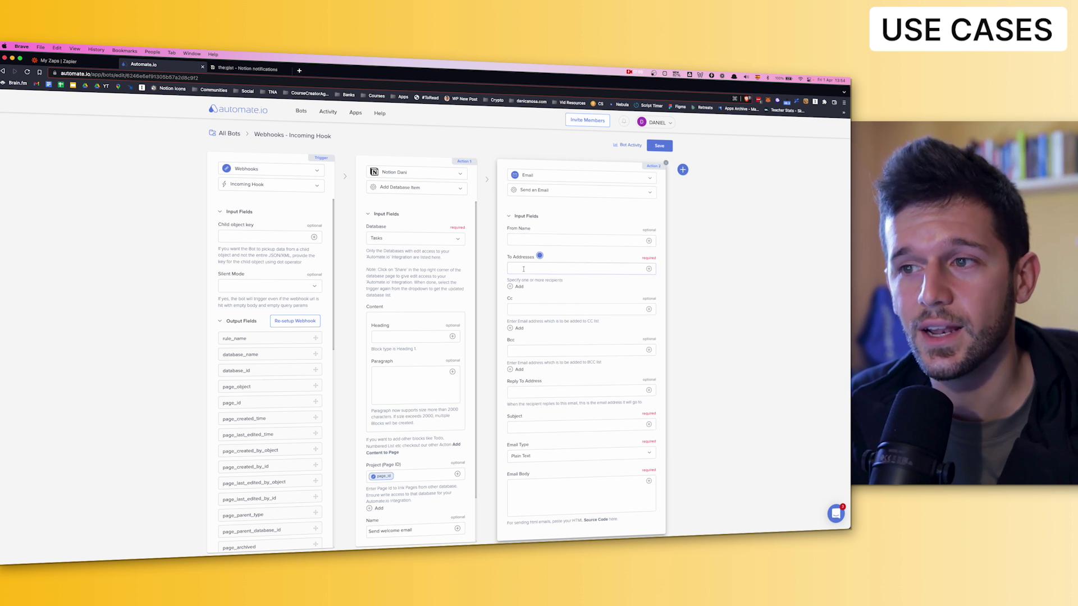
click(538, 494)
text(drop )
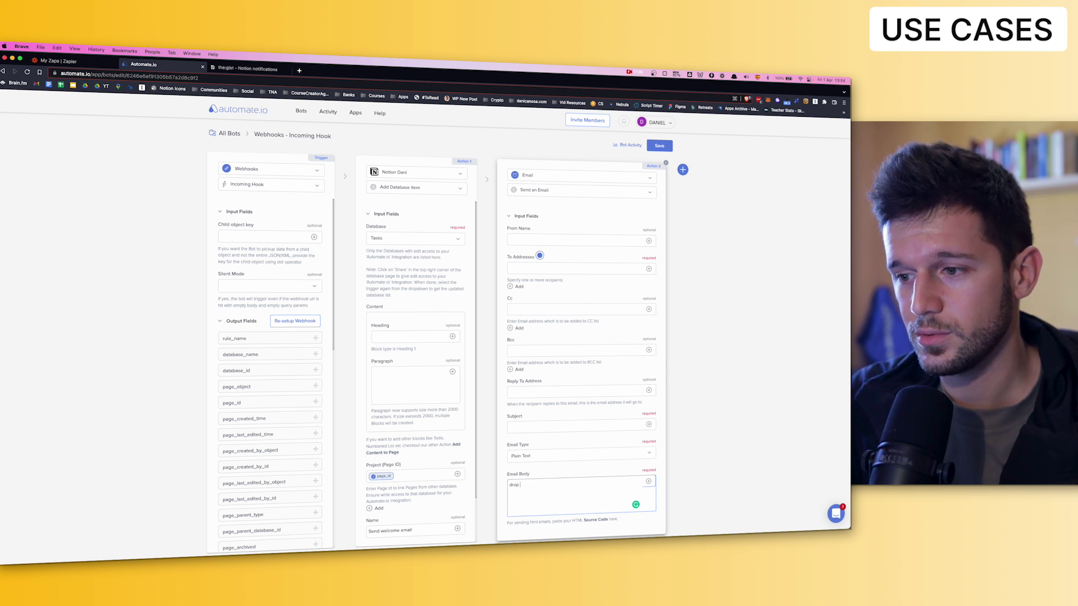
text(the files here)
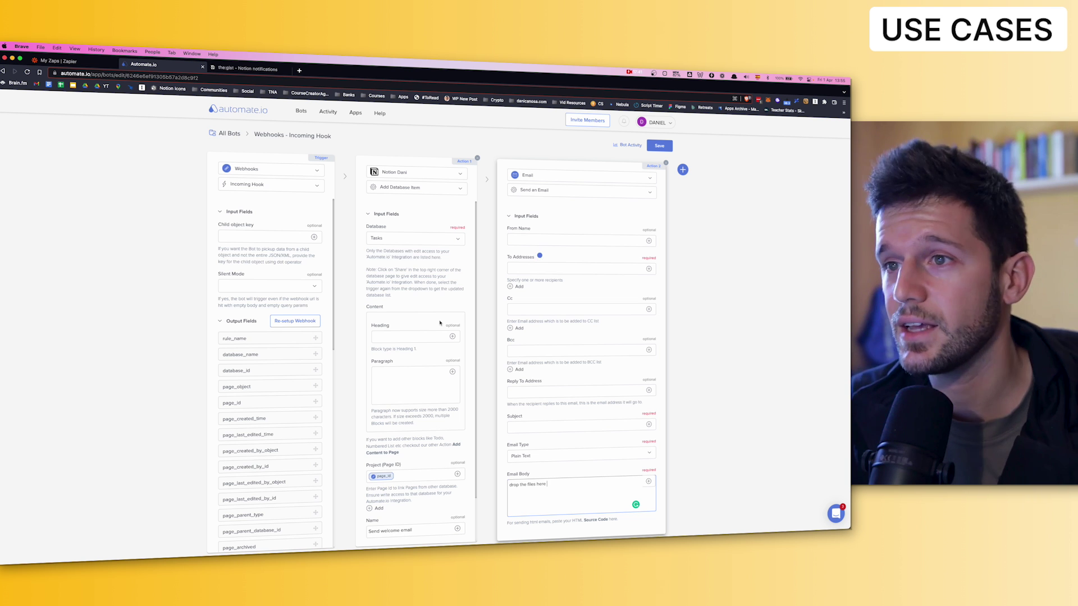
- Leave the unsaved bot, open Content Calendar, and scroll through its Notion action columns
click(301, 113)
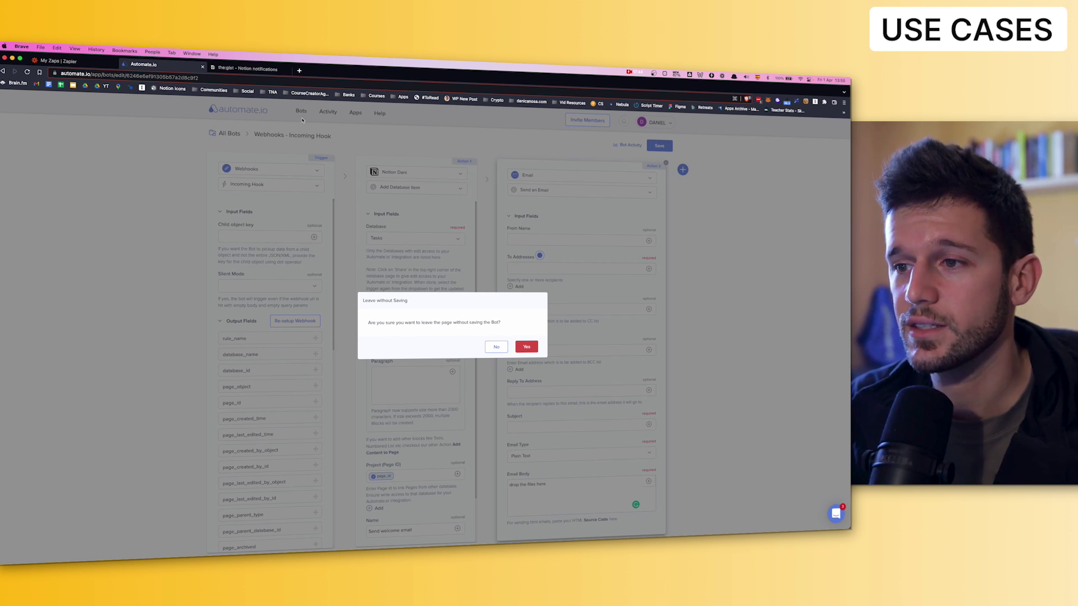
click(526, 347)
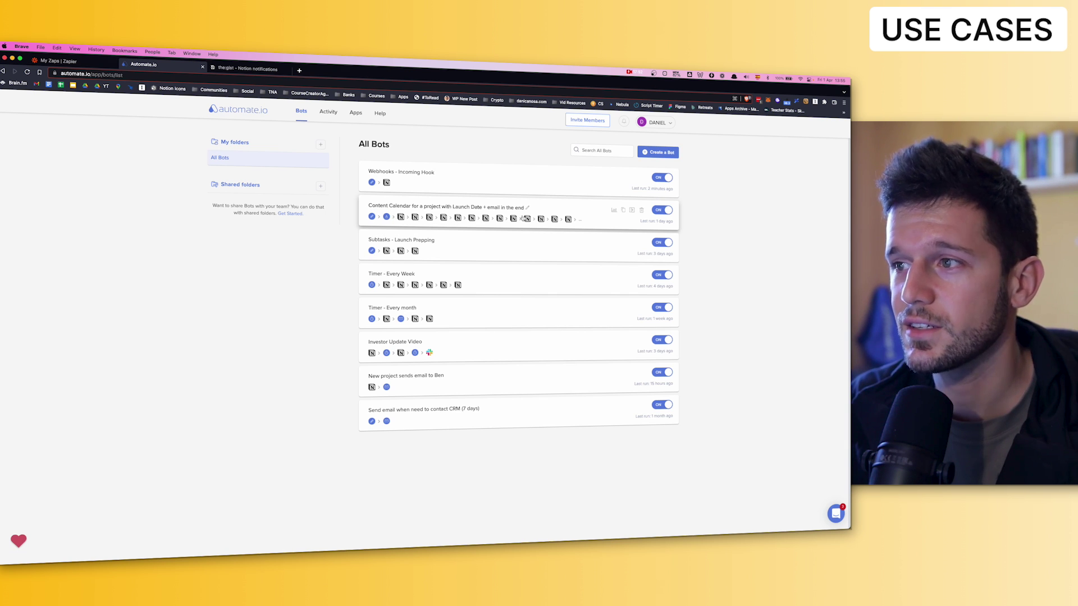
click(553, 216)
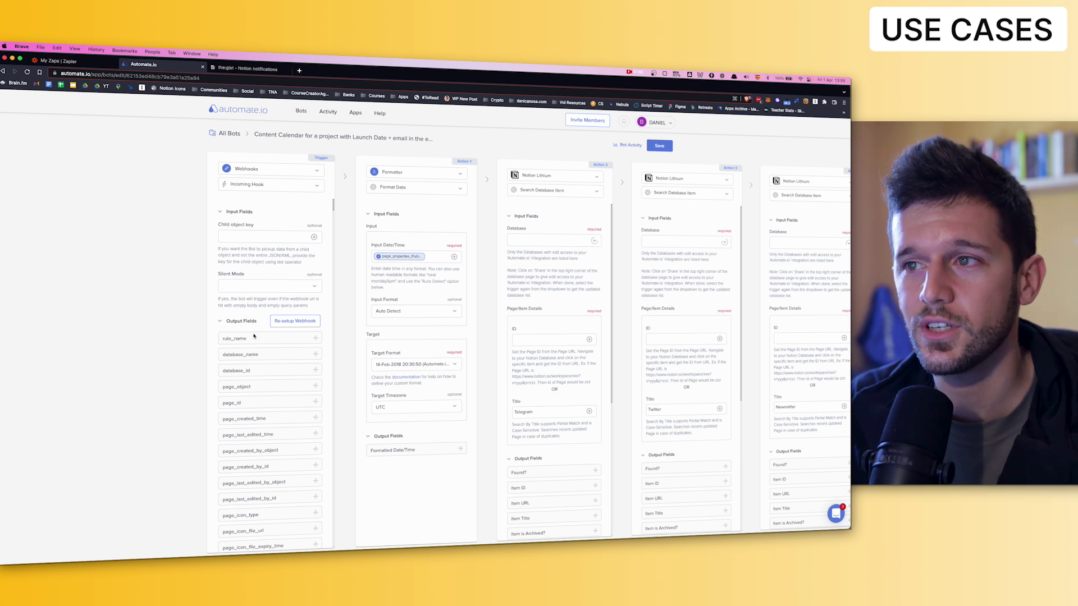
scroll(557, 268, right, 20)
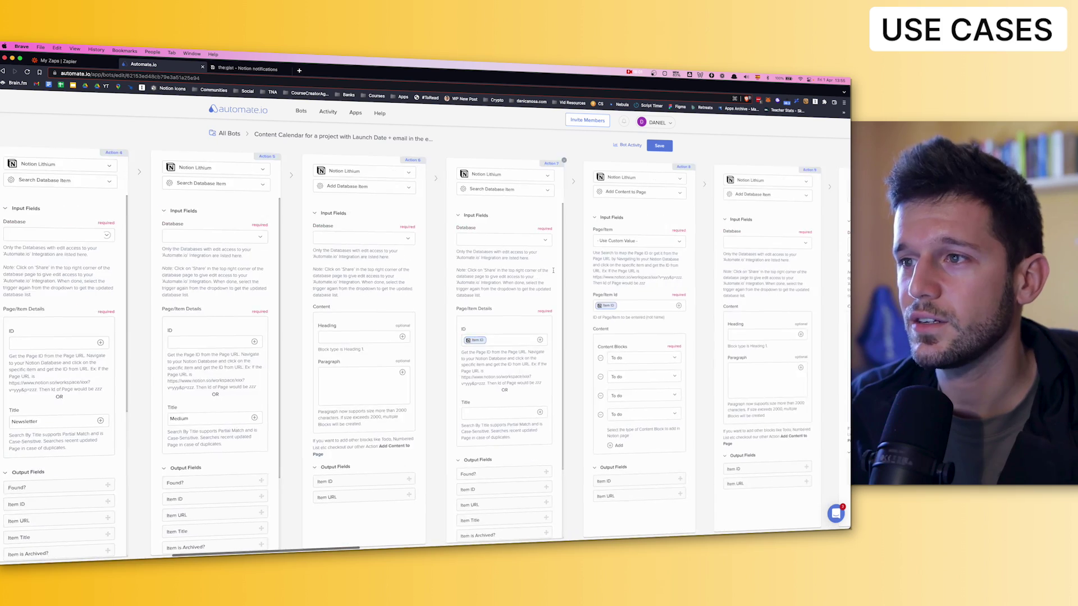
scroll(526, 283, right, 20)
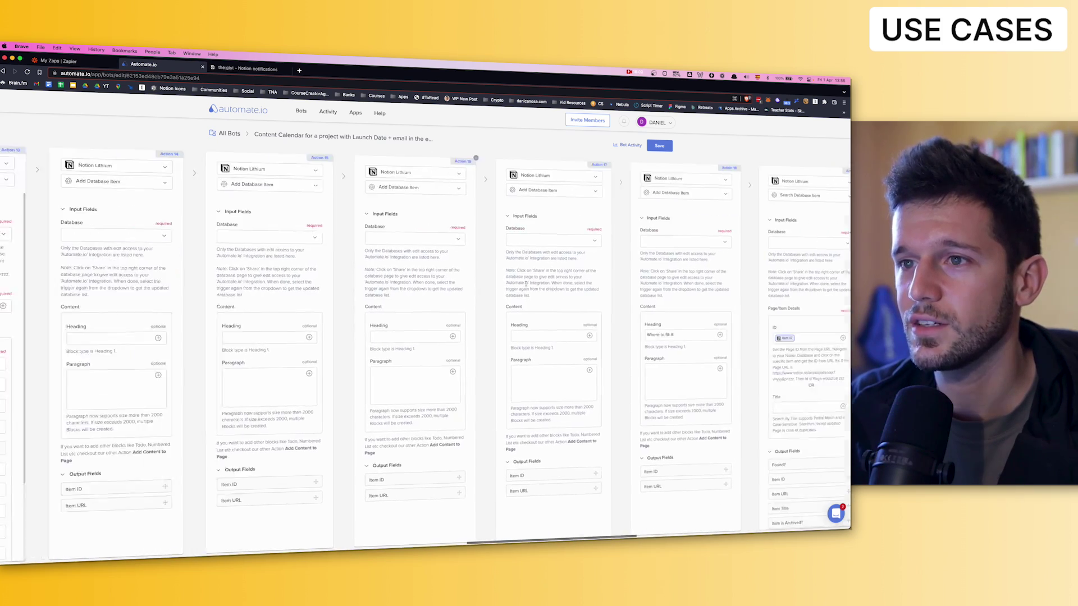
scroll(525, 283, right, 5)
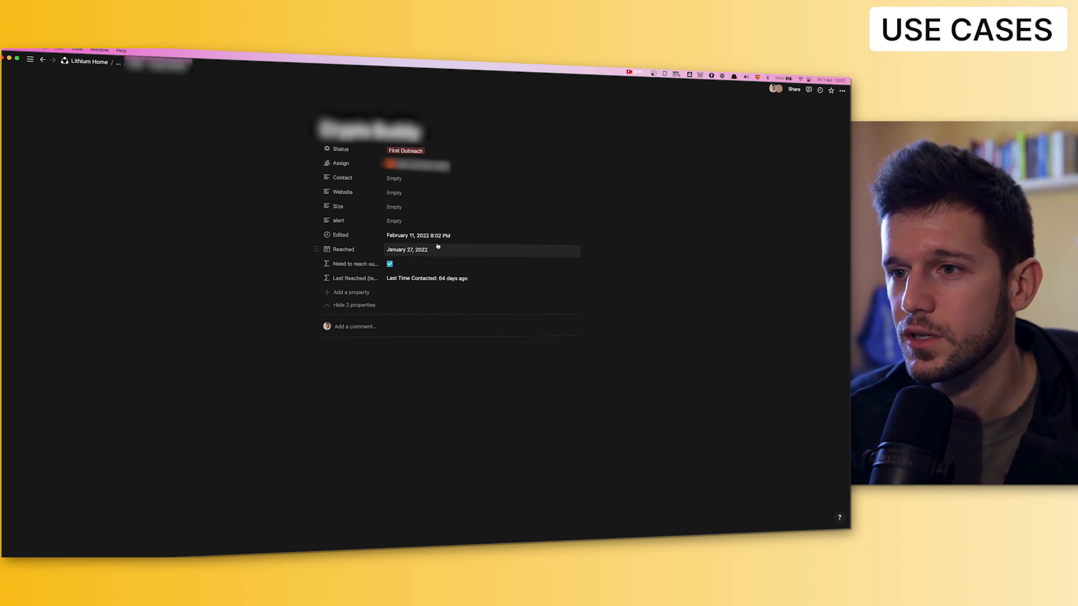
click(401, 250)
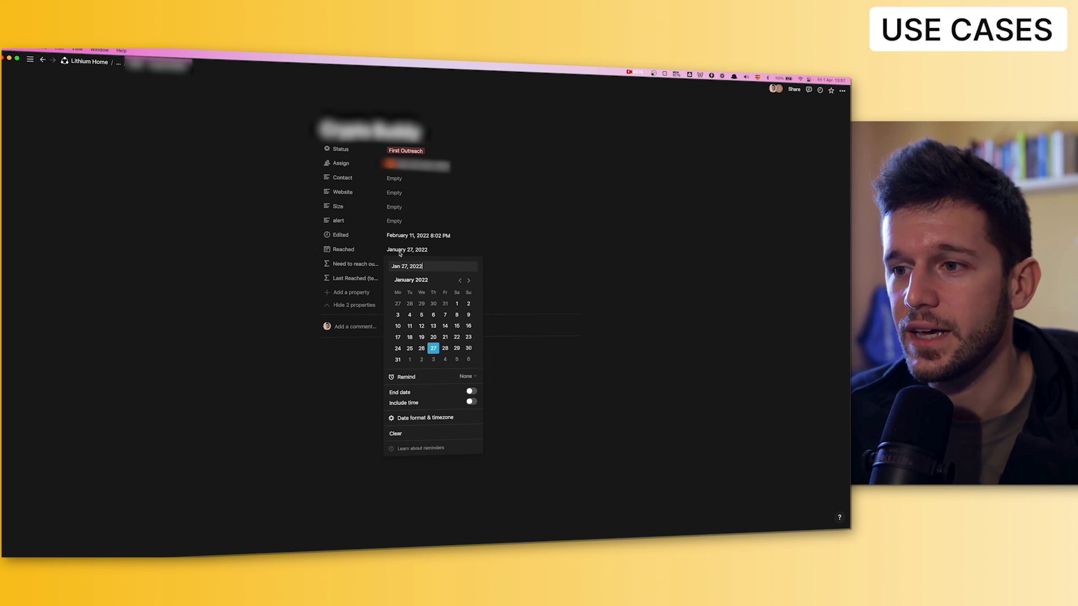
click(258, 259)
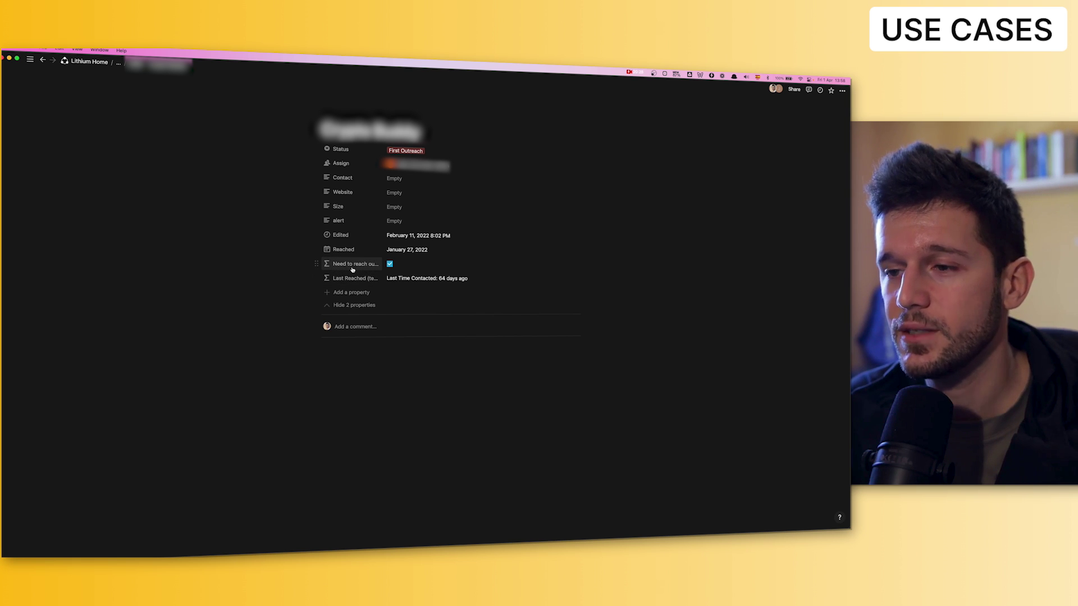
click(426, 264)
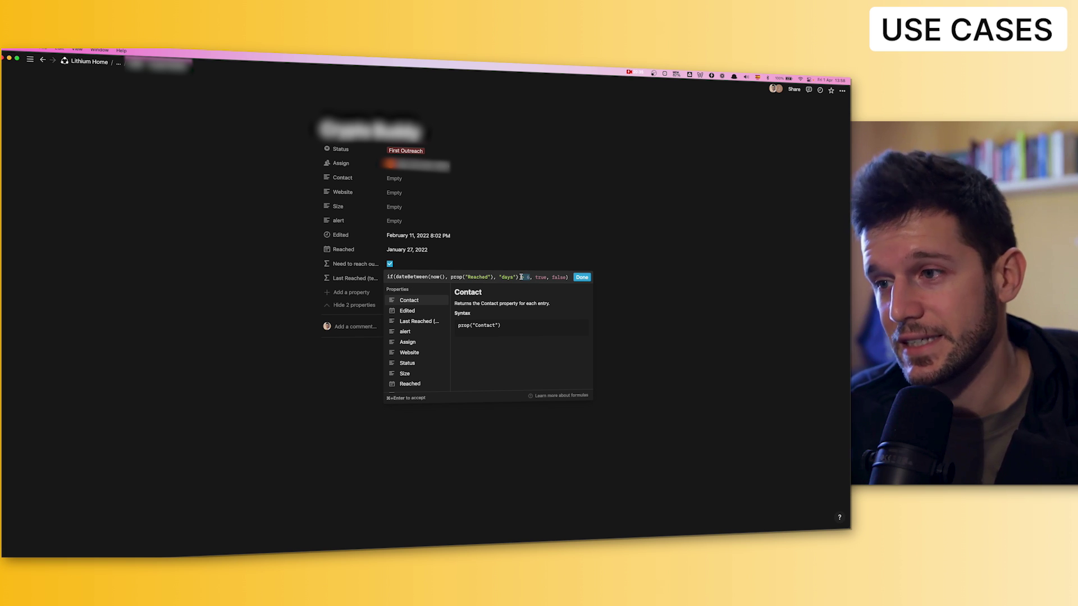
drag(521, 277, 537, 277)
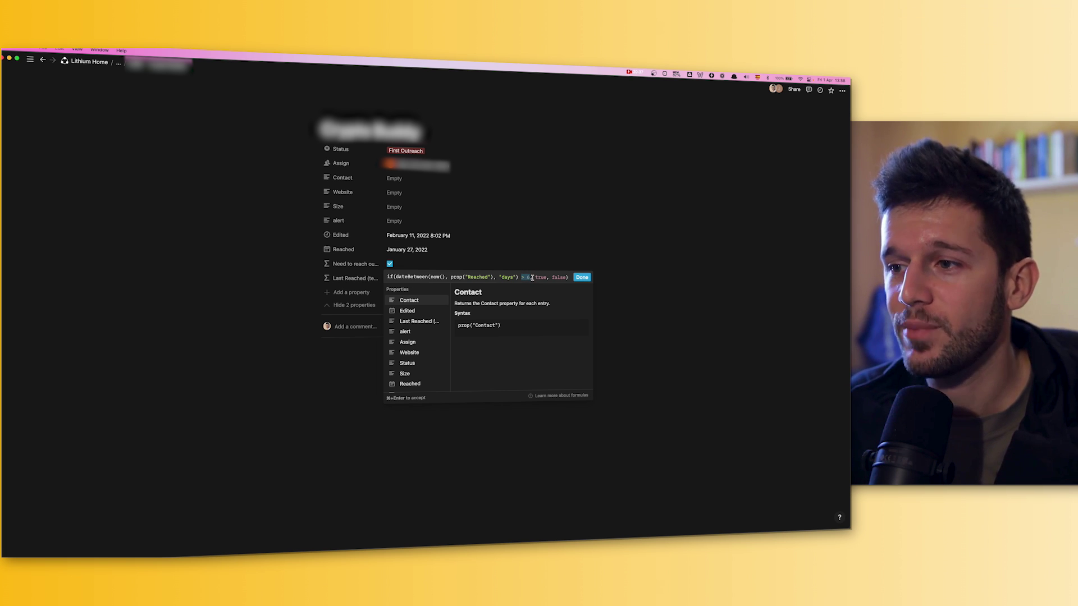
click(528, 277)
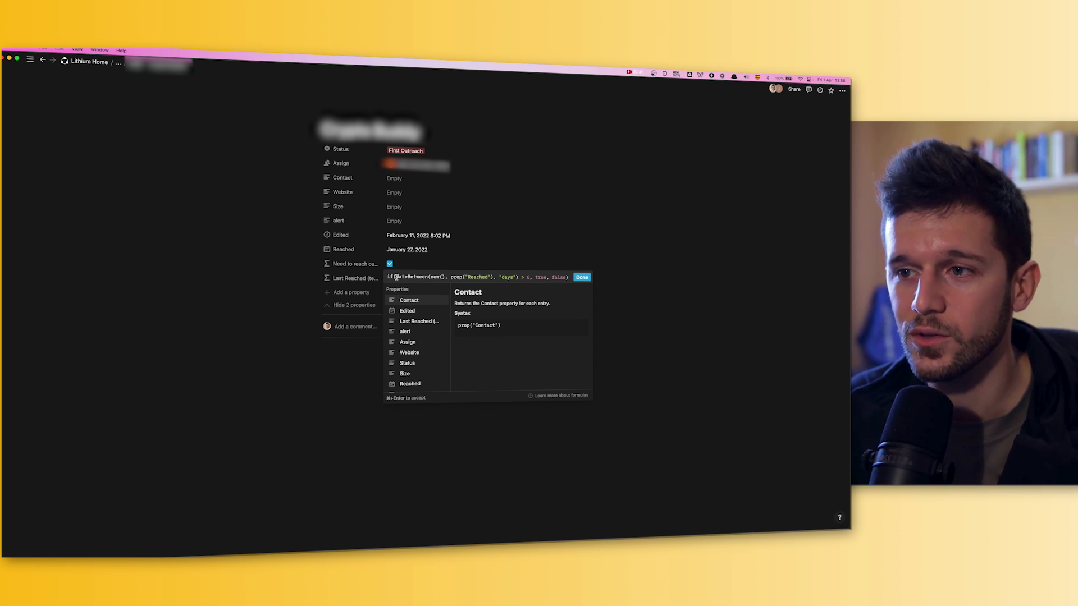
double_click(400, 277)
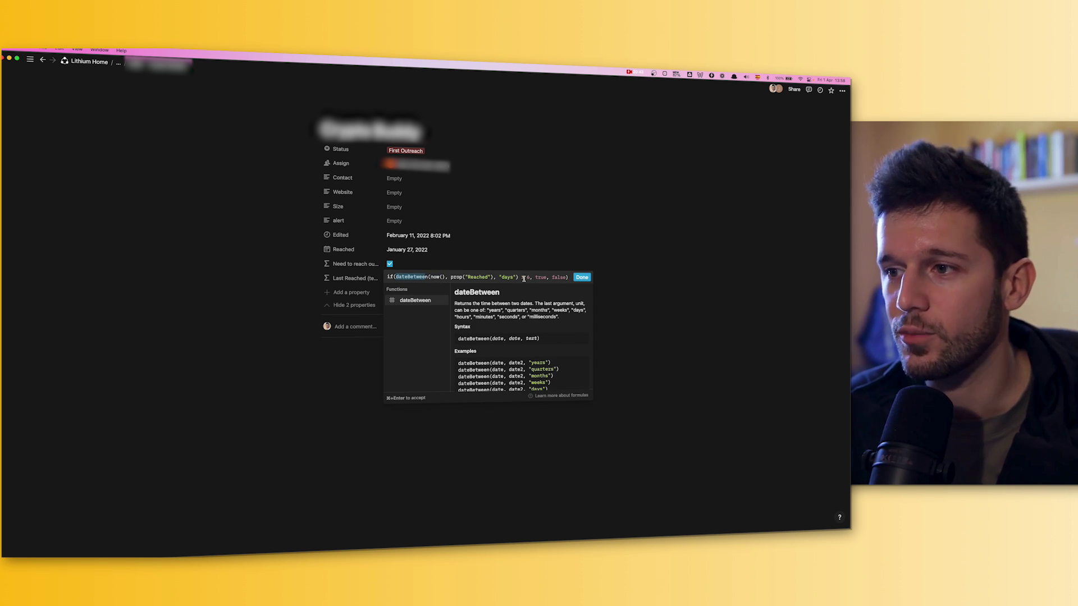
click(444, 277)
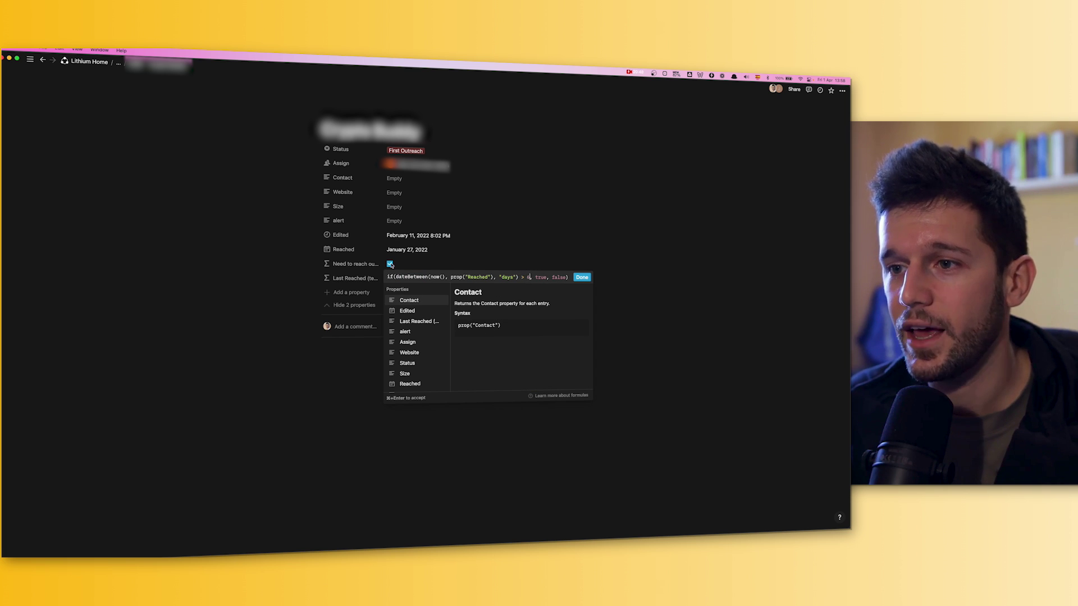
click(285, 375)
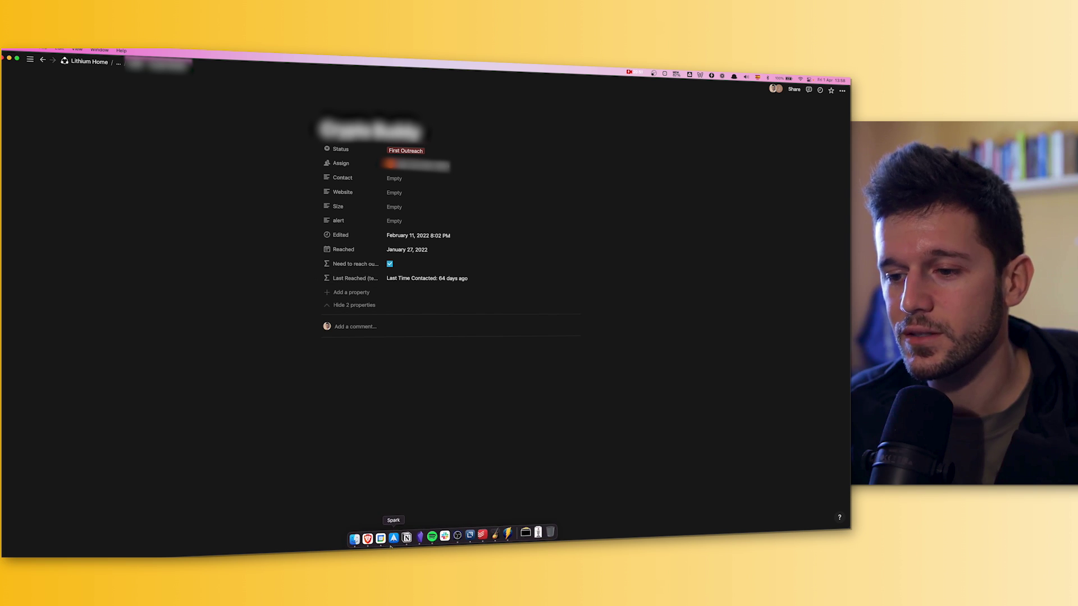
- Show the:gist's CRM – To contact rule, then the Automate.io reminder email bot
click(376, 533)
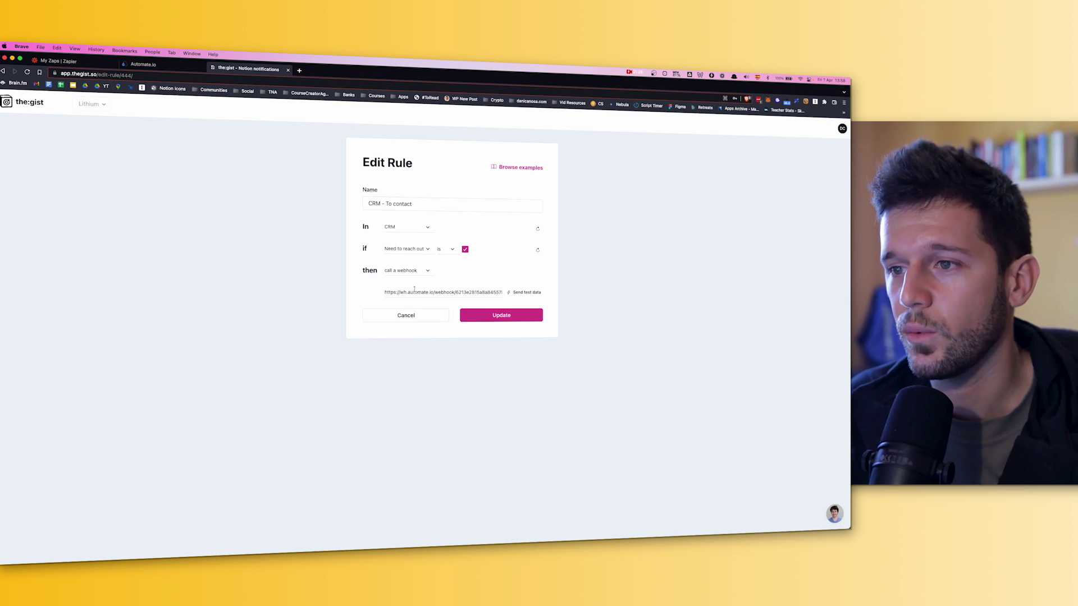
click(163, 65)
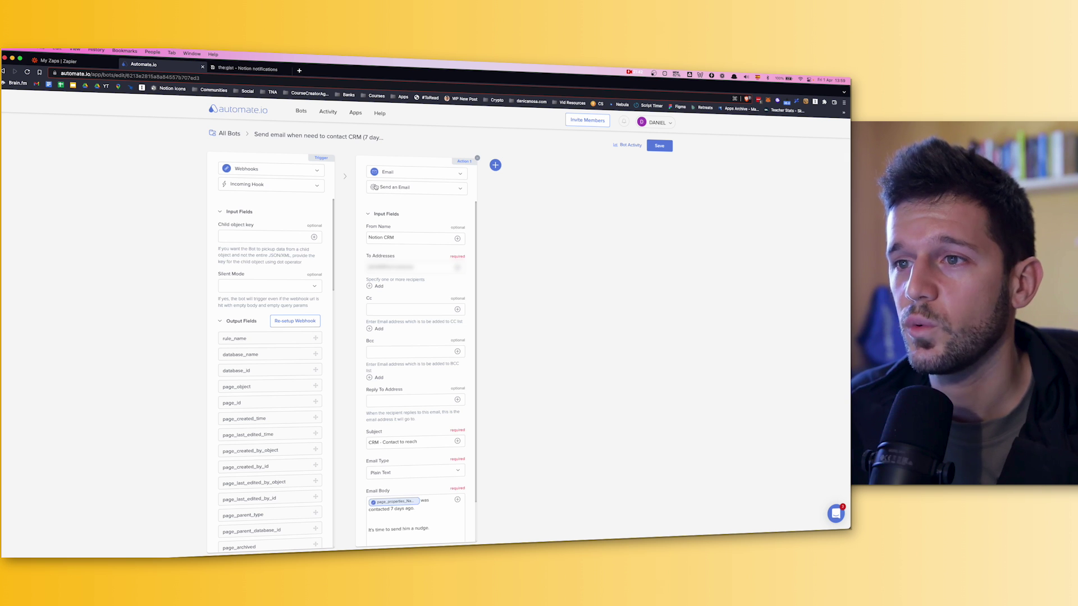
- Inspect the email's To Addresses and scroll through the trigger's output fields
click(406, 265)
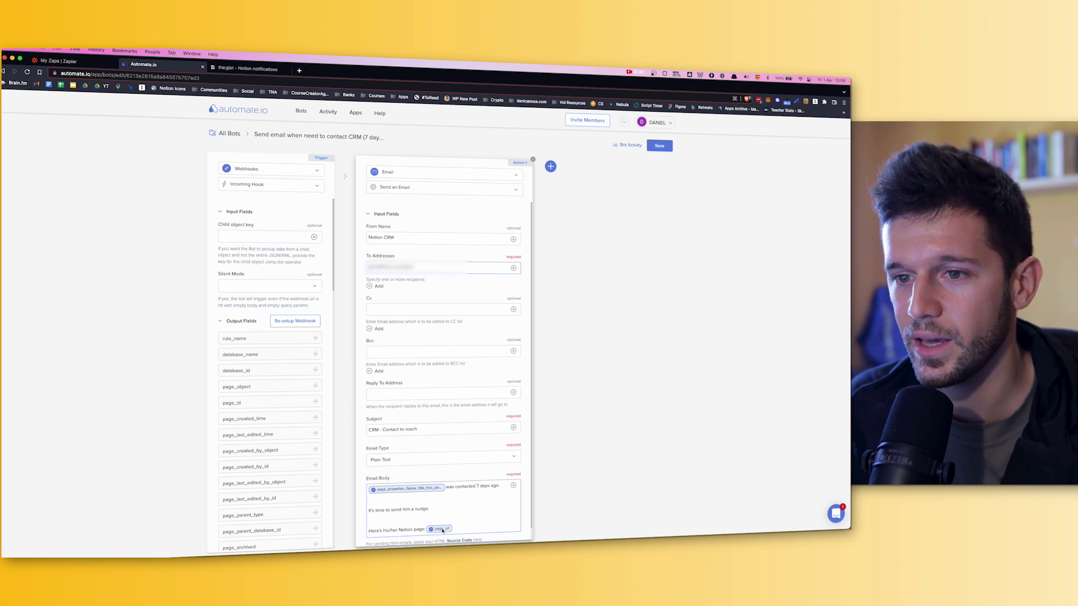
scroll(247, 462, down, 15)
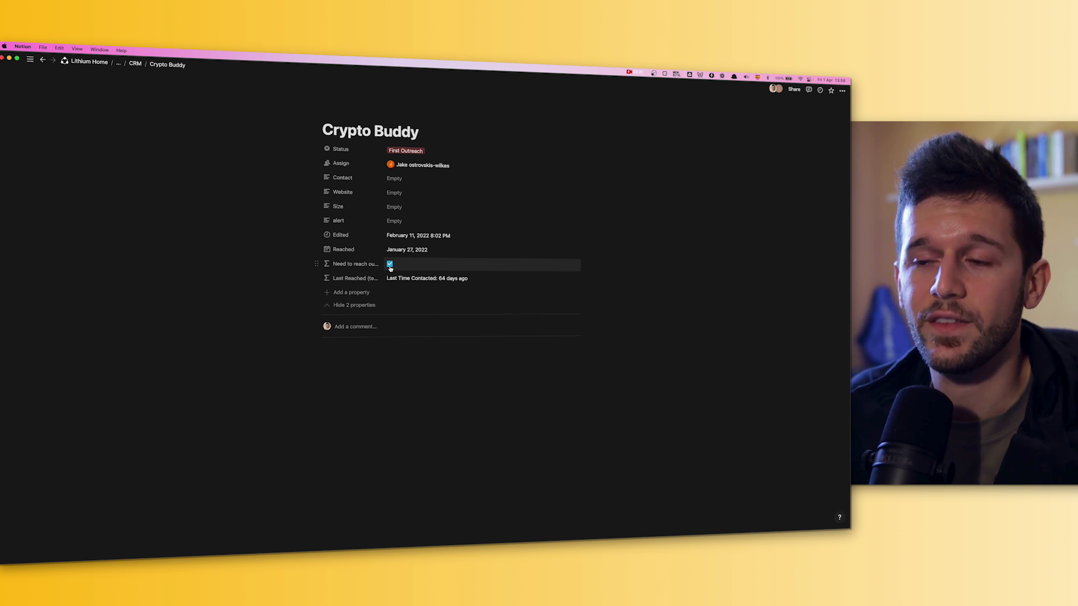
click(432, 279)
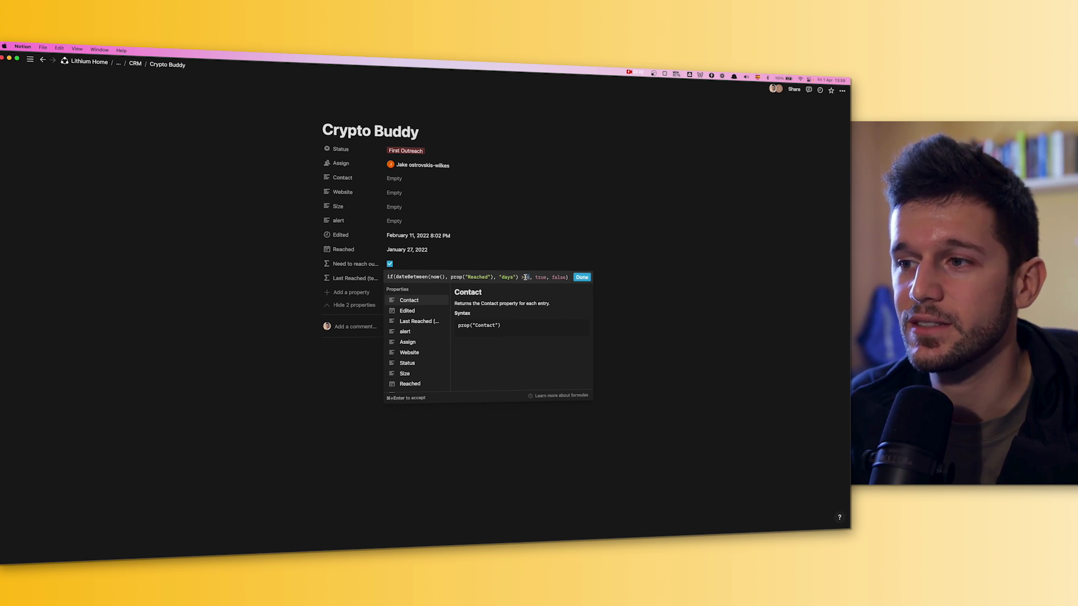
click(323, 402)
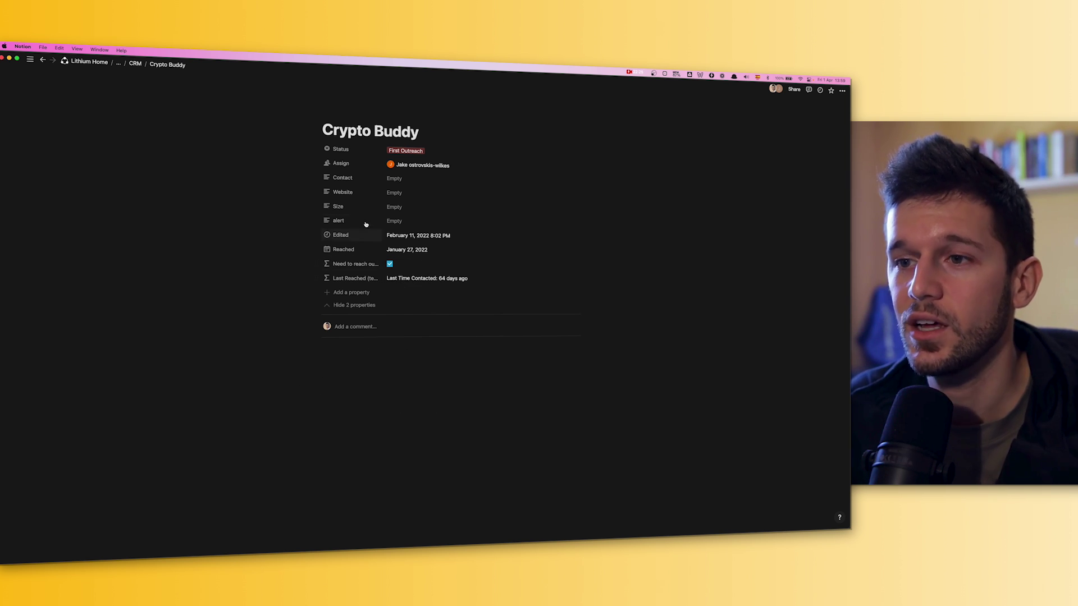
click(397, 266)
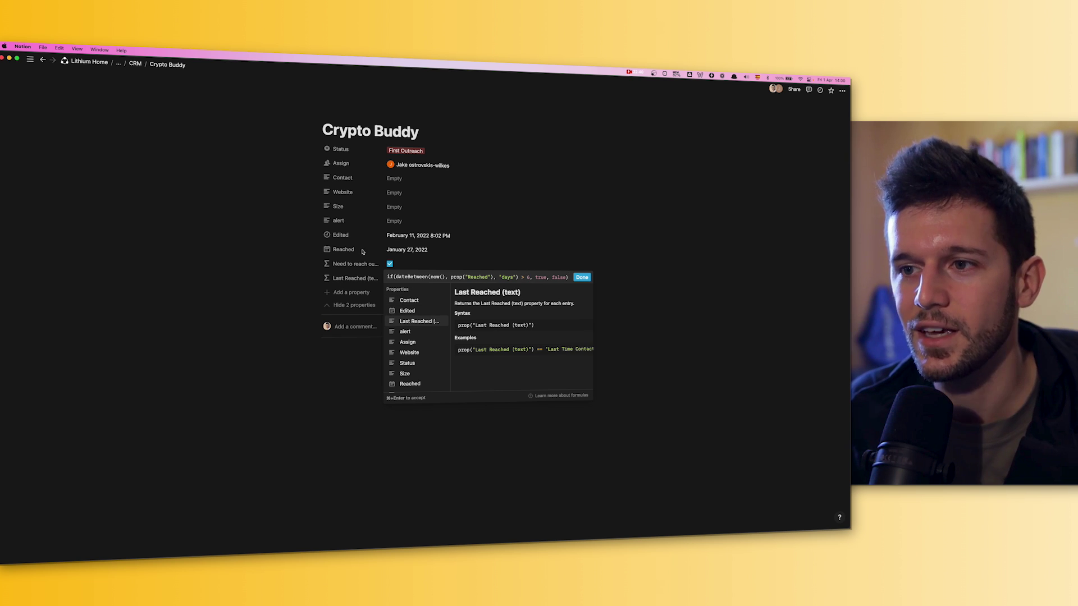
click(362, 303)
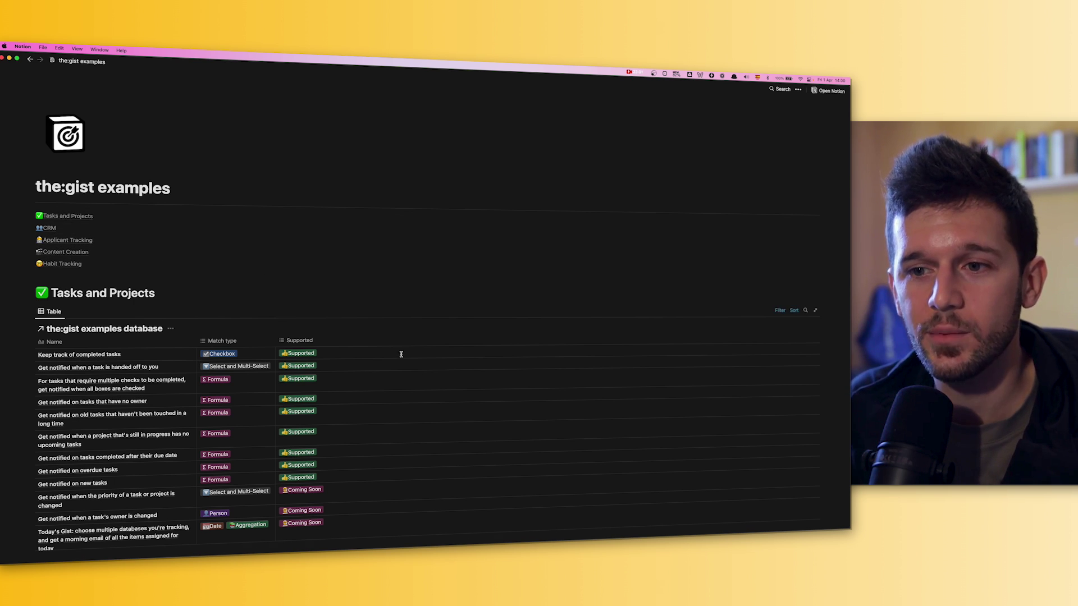
- Scroll down and back up through the:gist examples page's recipe tables
scroll(275, 348, down, 15)
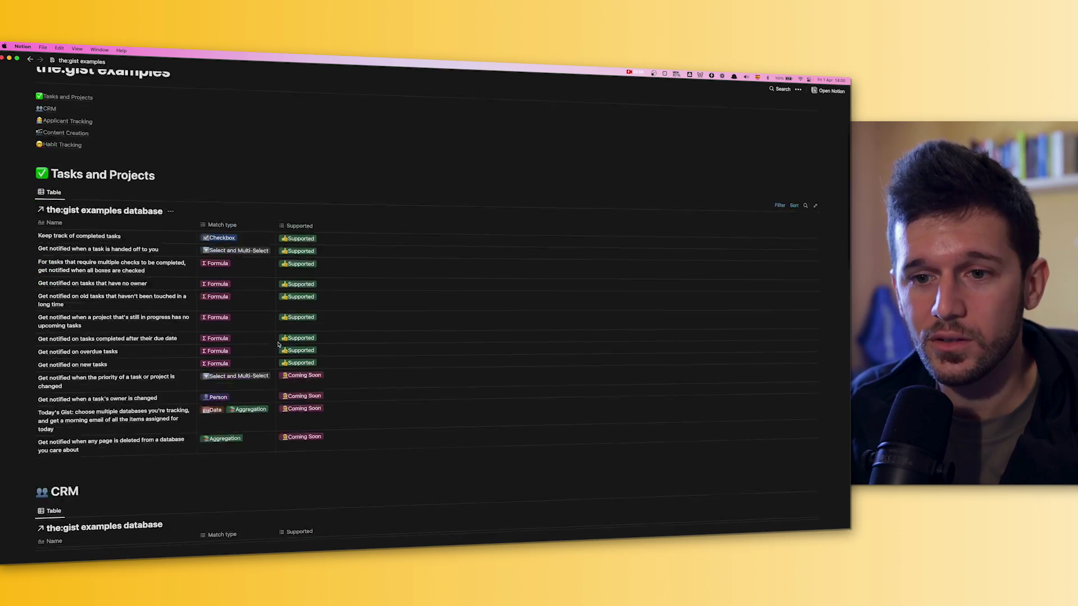
scroll(283, 360, down, 10)
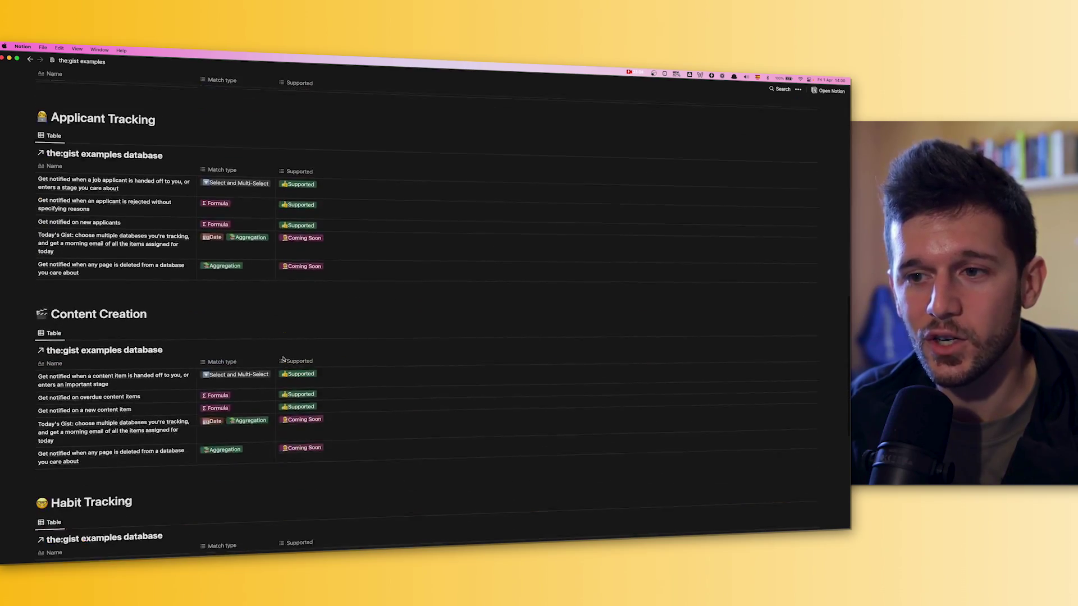
scroll(284, 359, up, 15)
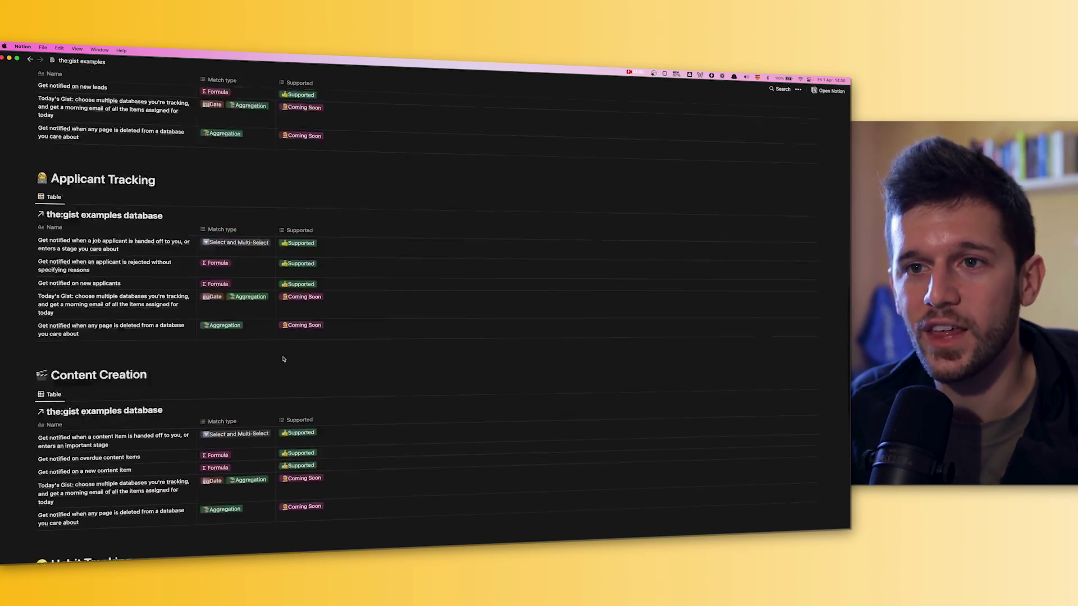
scroll(284, 358, up, 1)
scroll(284, 359, up, 10)
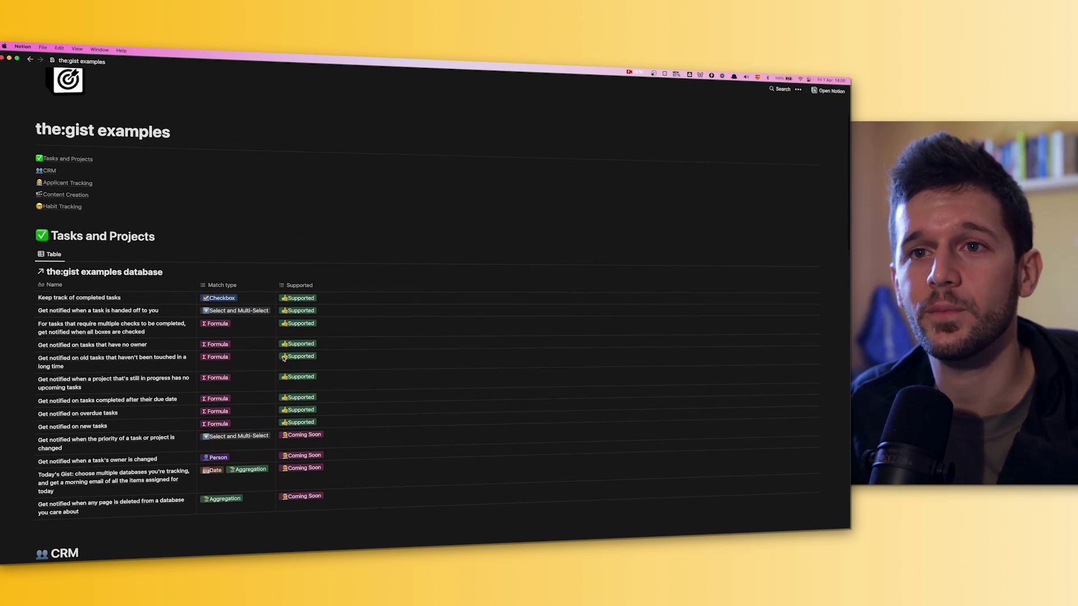